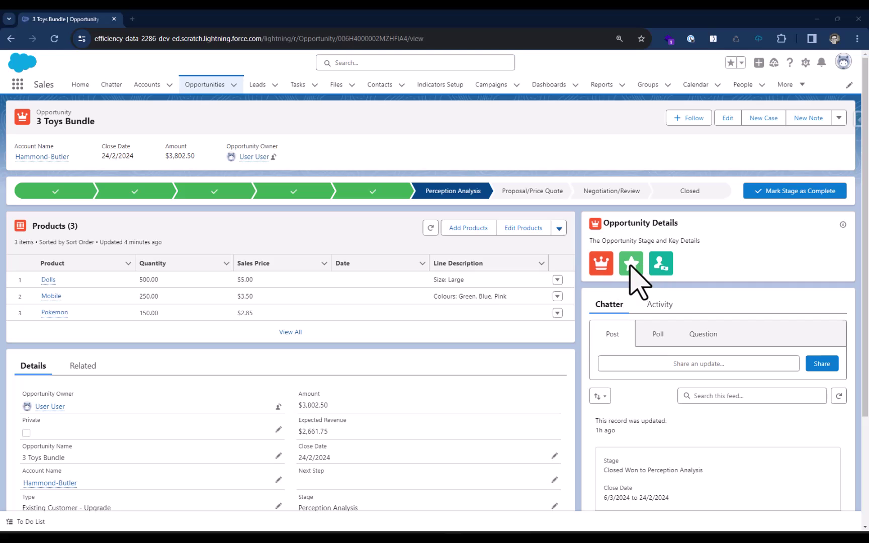
- Read the tooltips on the Opportunity Details icons, then scroll down the 3 Toys Bundle record
mouse_move(631, 265)
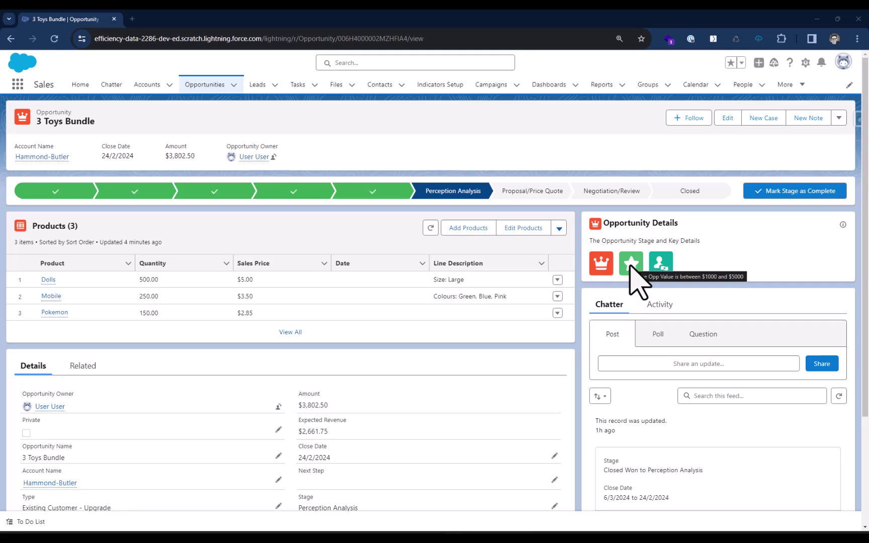
mouse_move(657, 271)
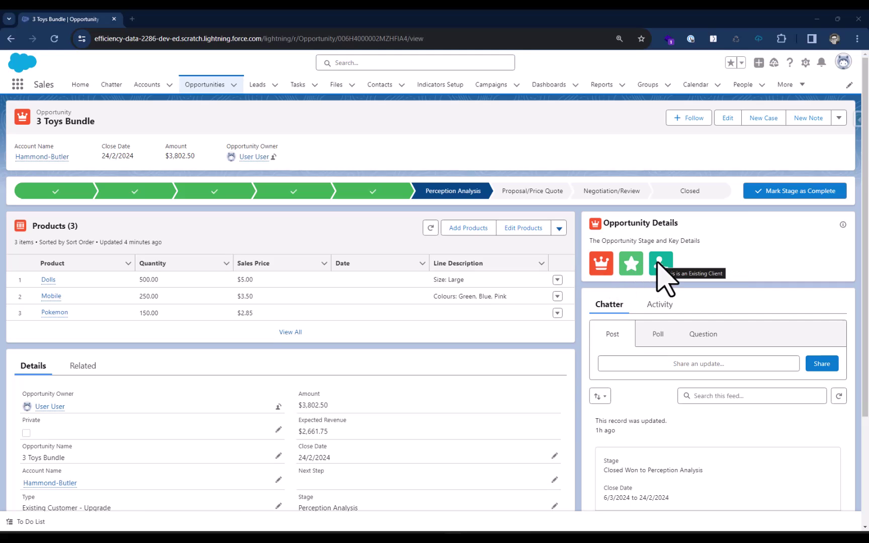
scroll(215, 399, down, 2)
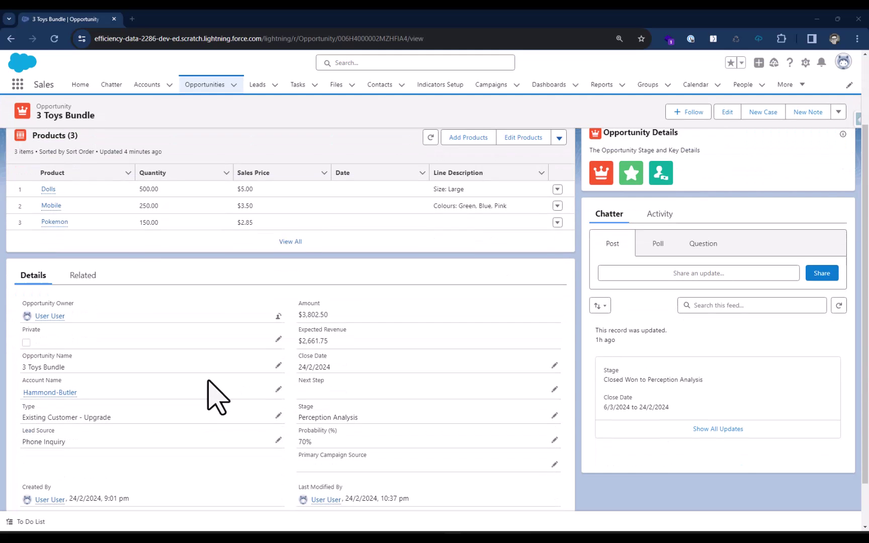
- Set Type to New Customer and save, then view the Opportunity Details indicator breakdown
click(278, 415)
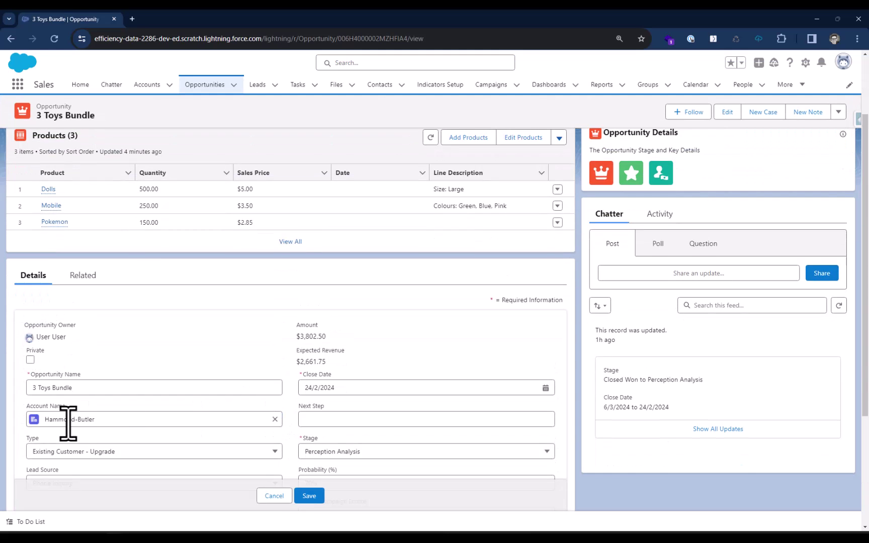
scroll(71, 432, down, 3)
click(85, 347)
click(90, 315)
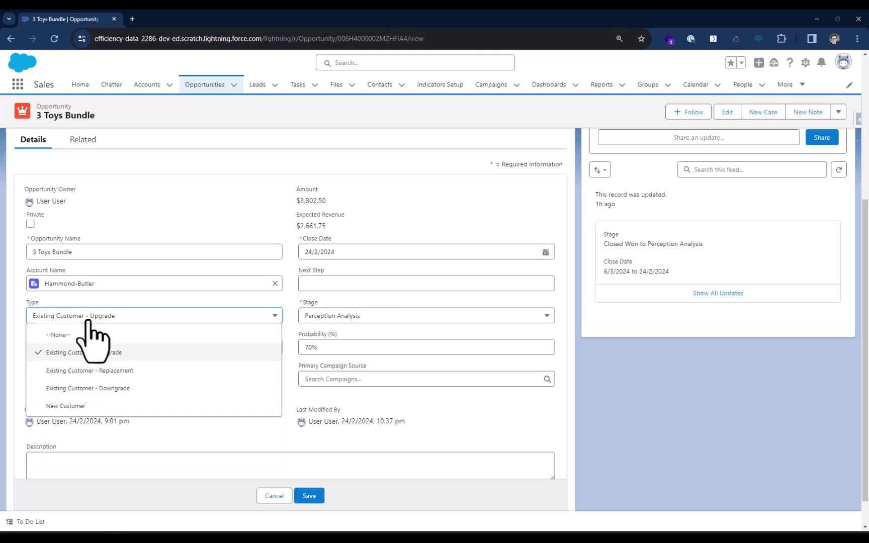
click(86, 407)
click(309, 496)
scroll(477, 352, up, 3)
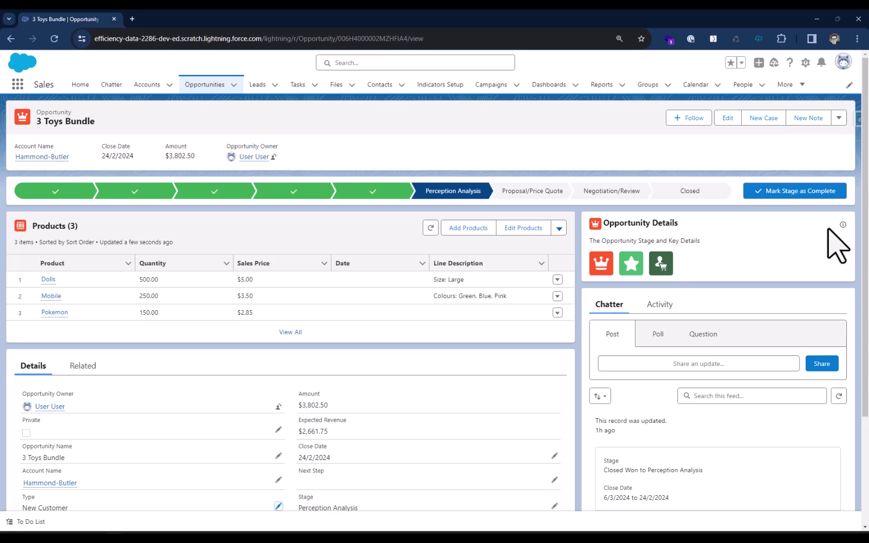
click(843, 225)
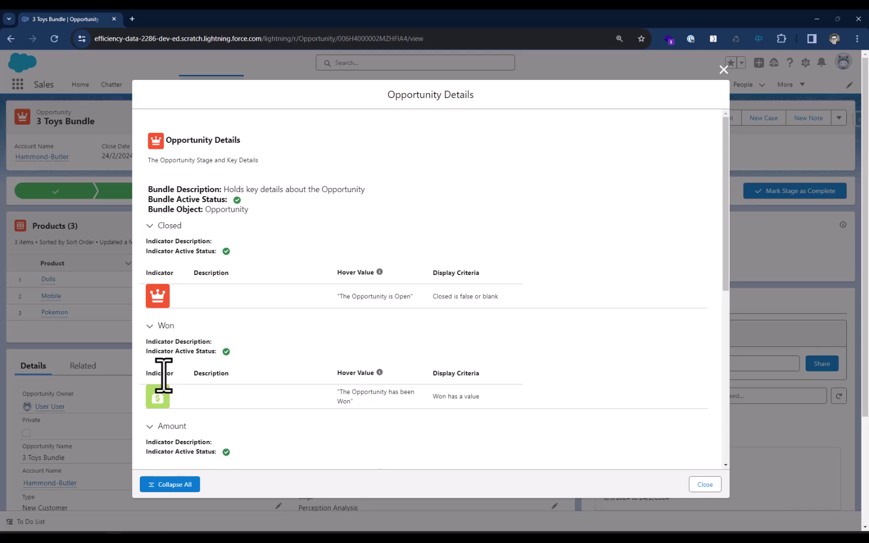
- Scroll through the Won, Amount star tiers and Probability (%) indicator criteria in the dialog
scroll(166, 410, down, 3)
scroll(166, 410, down, 2)
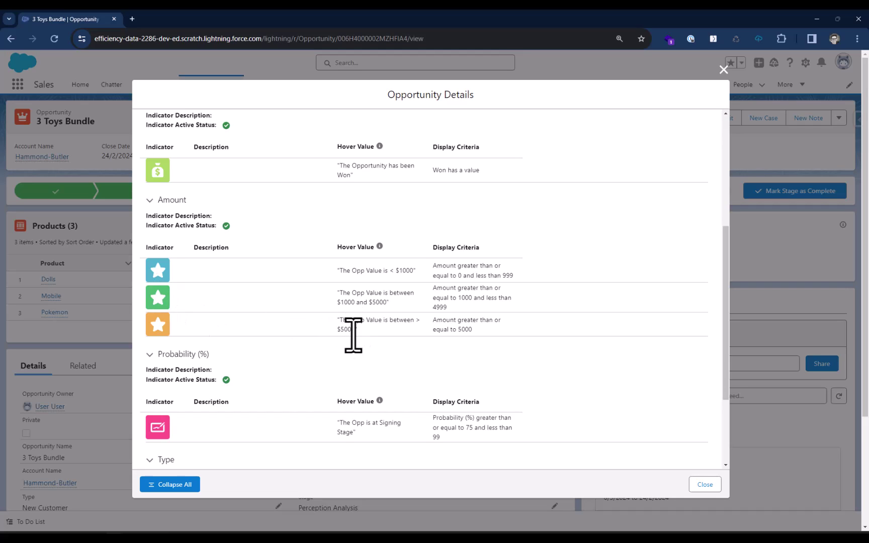
- Close the breakdown and mark Negotiation/Review as the current stage of 3 Toys Bundle
click(723, 69)
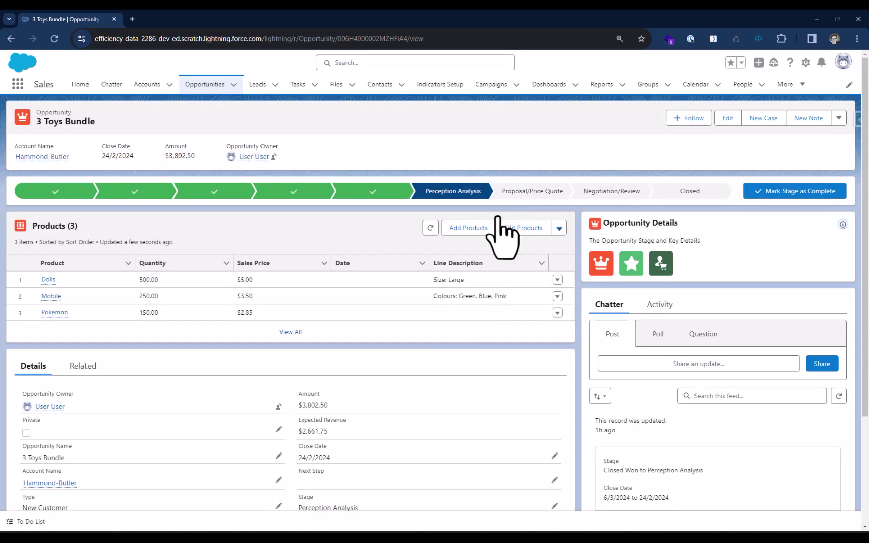
click(598, 189)
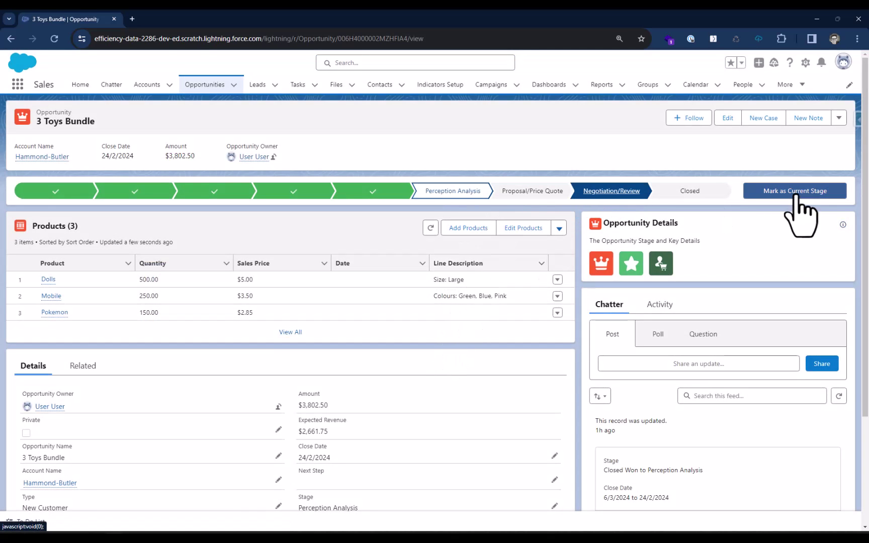
click(799, 194)
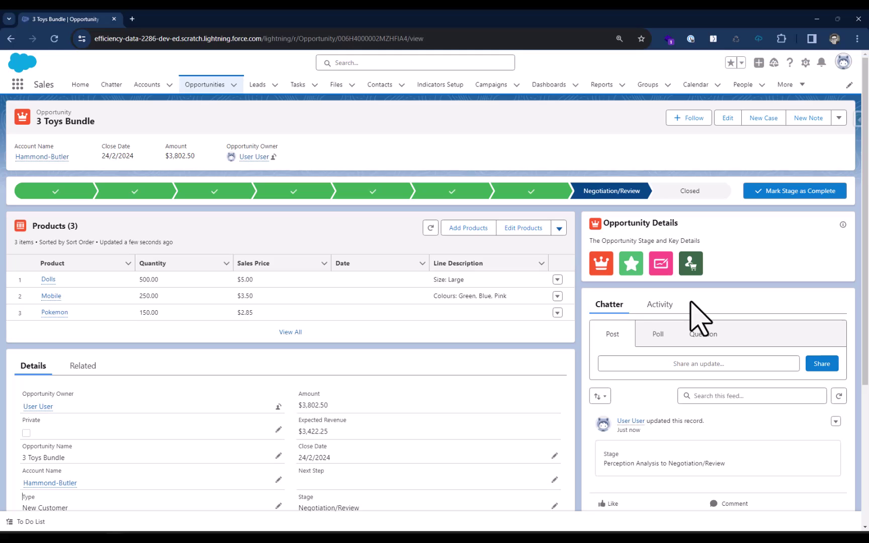
- Enter 'Show' as the 3 Toys Bundle's Next Step and save it
click(555, 479)
text(Show)
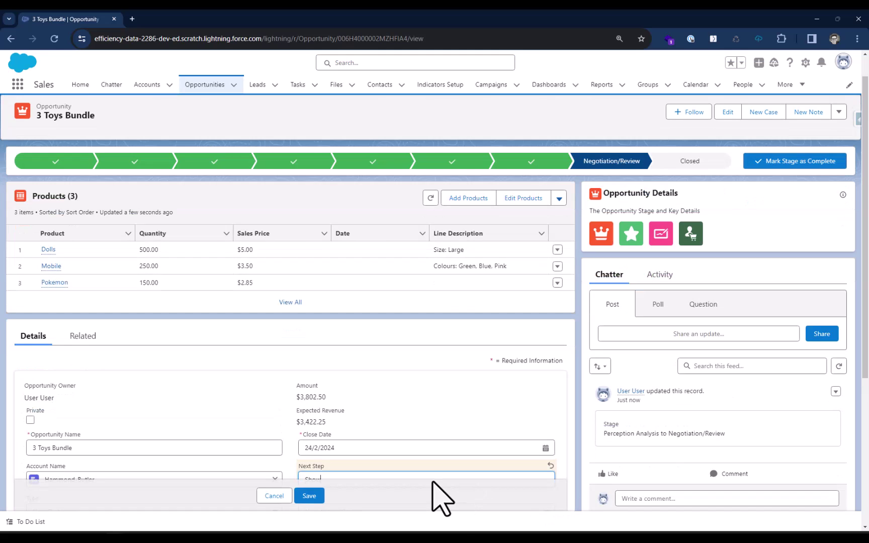
click(309, 496)
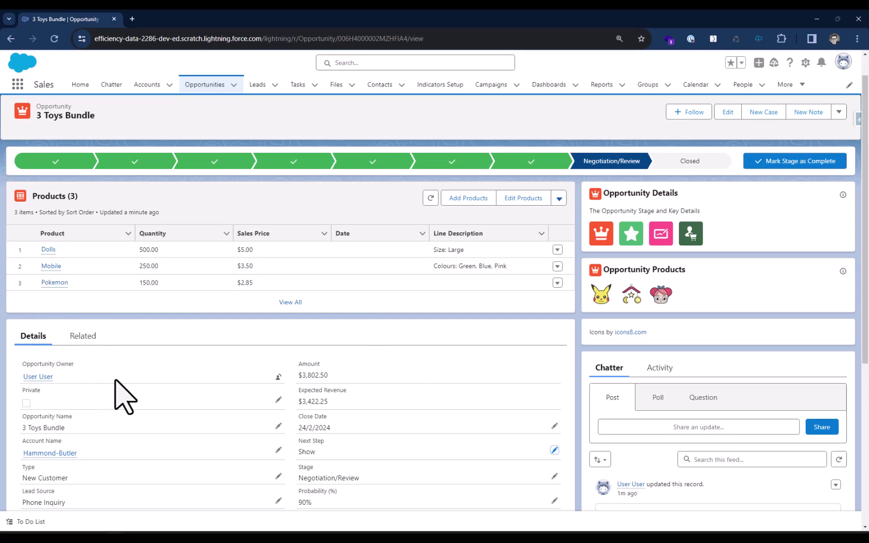
- Open Toys Mega Bundle from the Opportunities list and review its eight products totalling $10,957.50
click(205, 84)
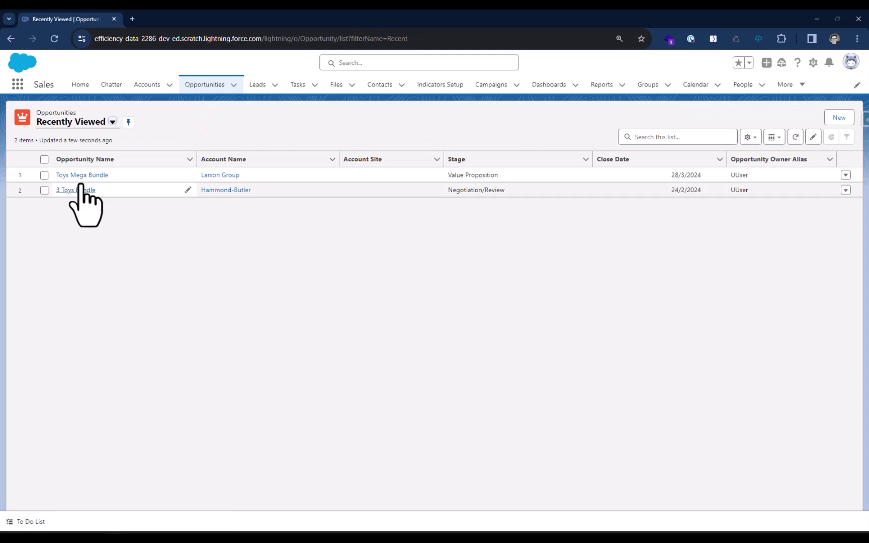
click(83, 176)
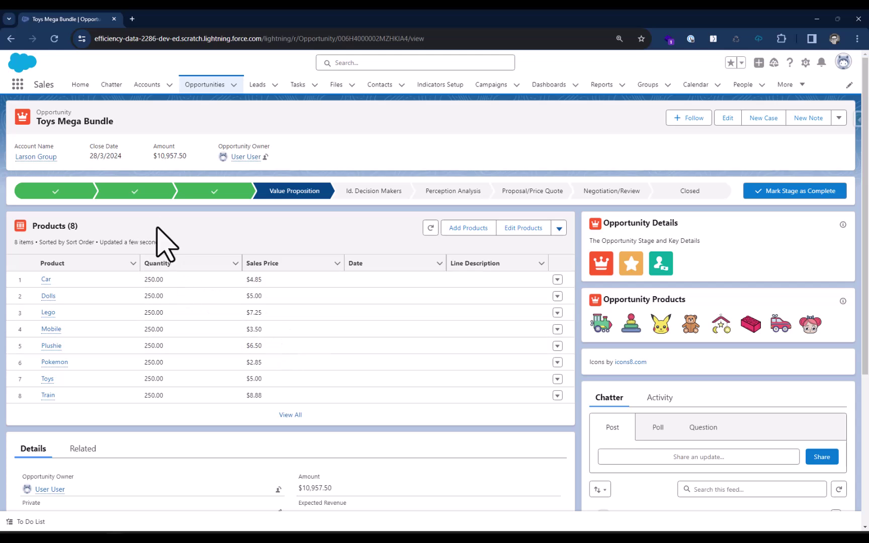
scroll(182, 269, down, 2)
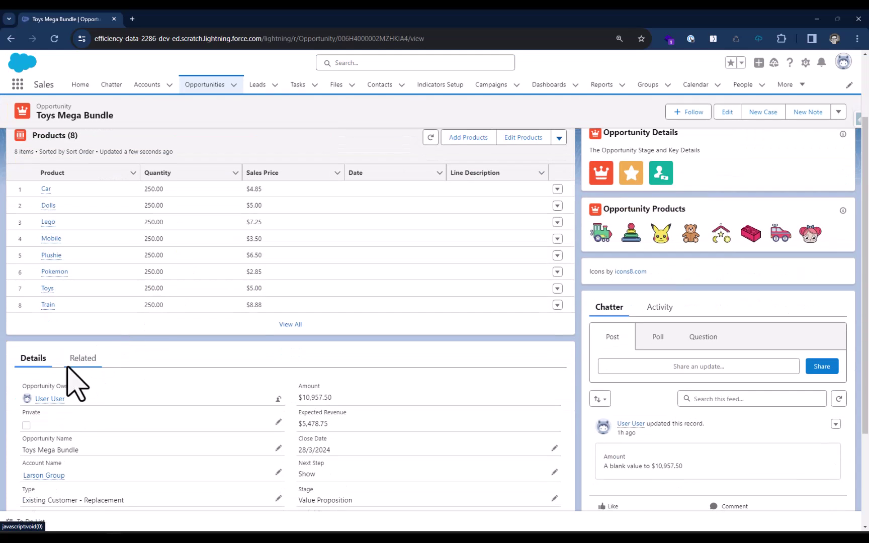
scroll(144, 378, up, 2)
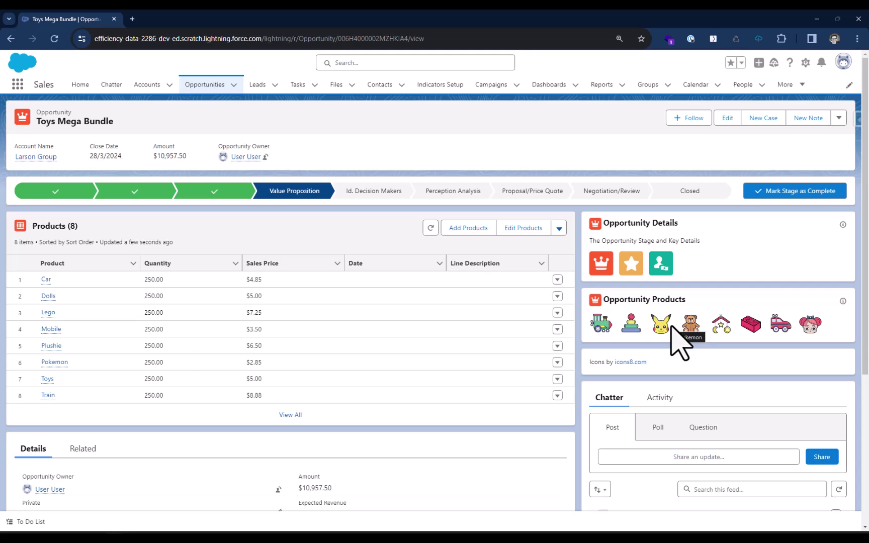
- Save Toys Mega Bundle with stage Closed Won, then open the Larson Group account record
click(680, 191)
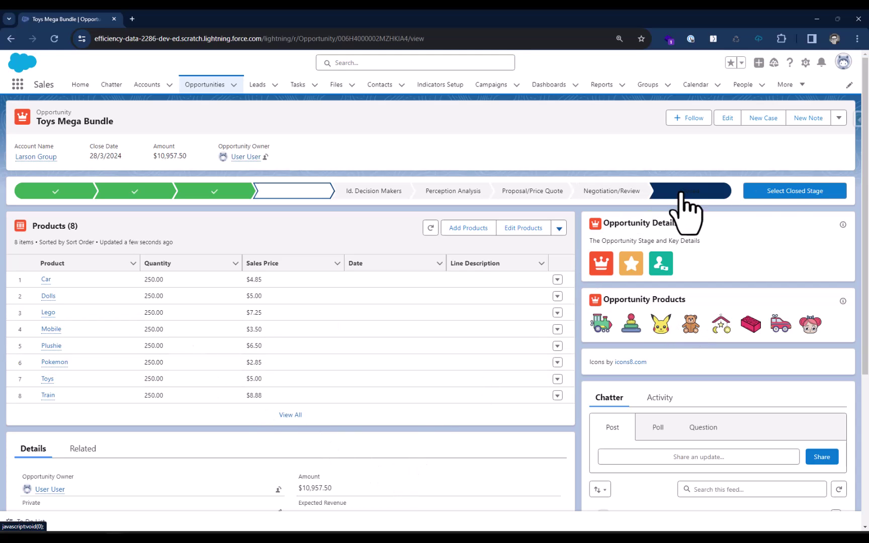
click(787, 193)
click(421, 288)
click(395, 310)
click(571, 330)
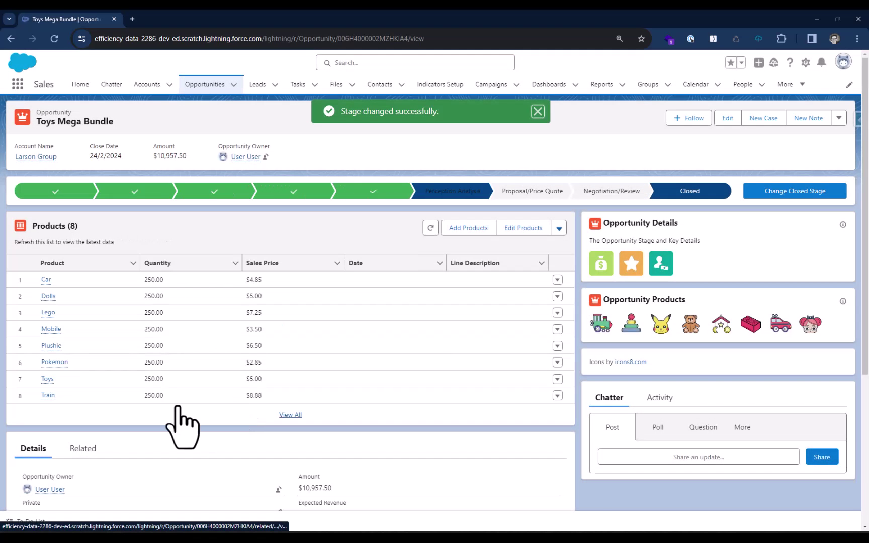
scroll(182, 428, down, 2)
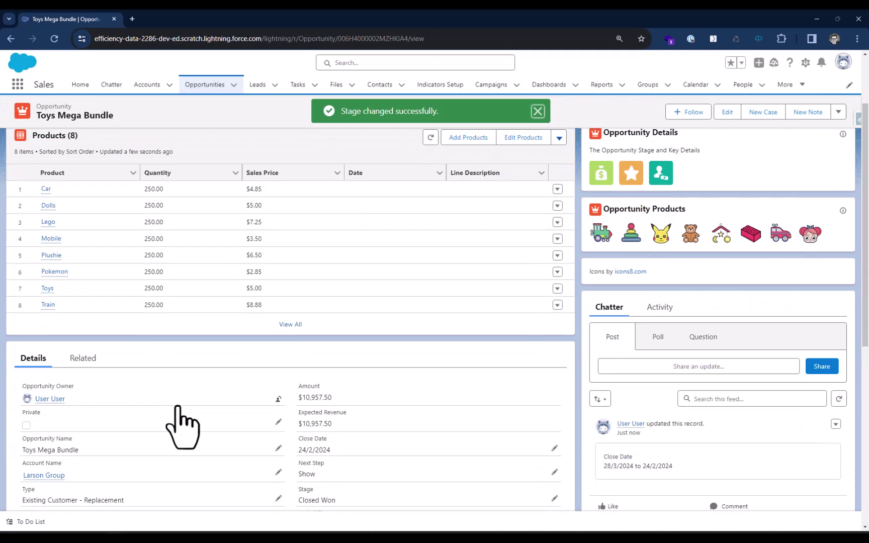
click(44, 475)
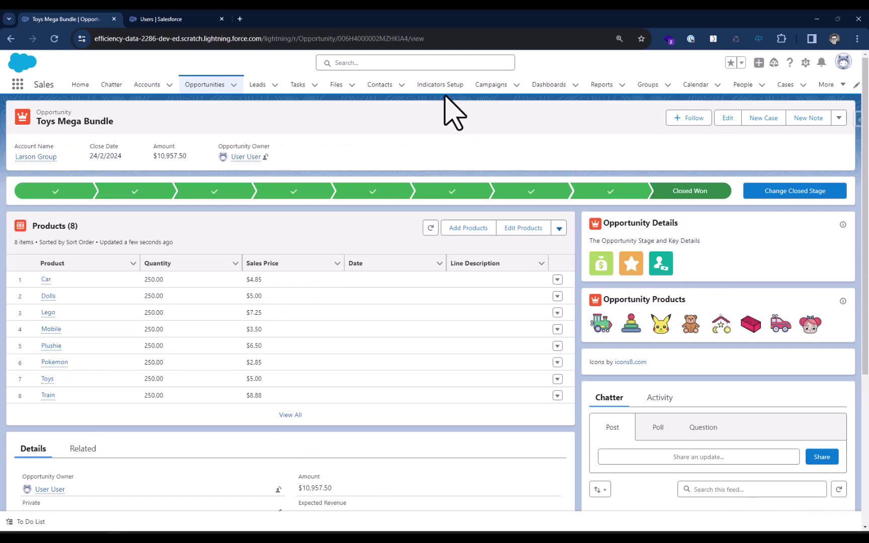
- On Indicators Setup, show the Opportunity Products bundle and open its Product Codes indicator metadata record
click(442, 87)
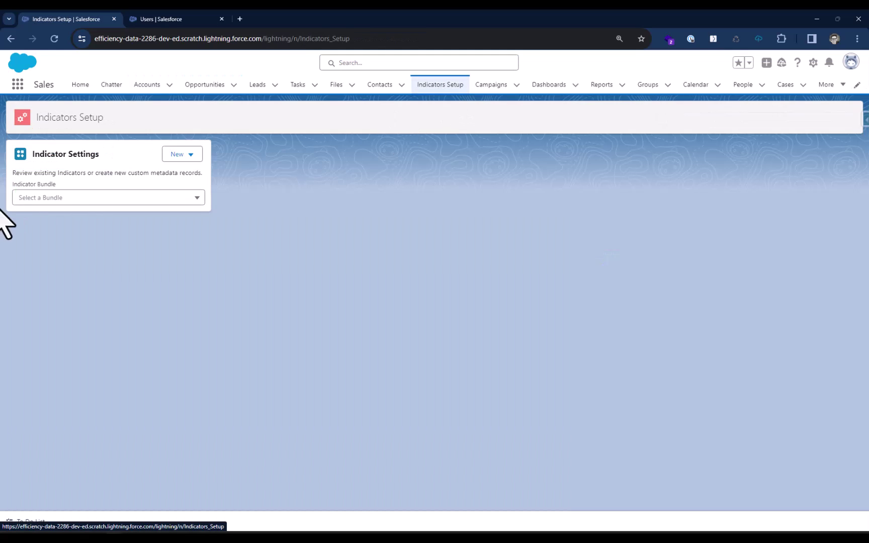
click(75, 200)
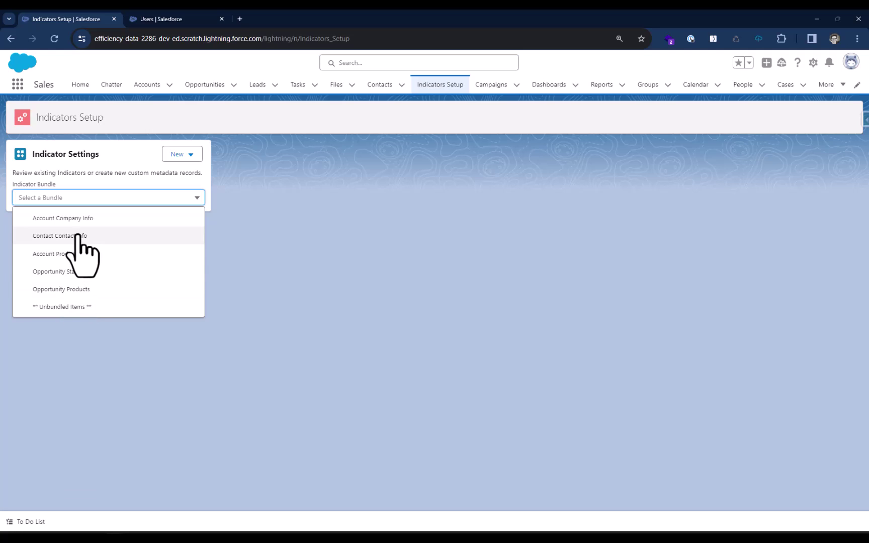
click(64, 290)
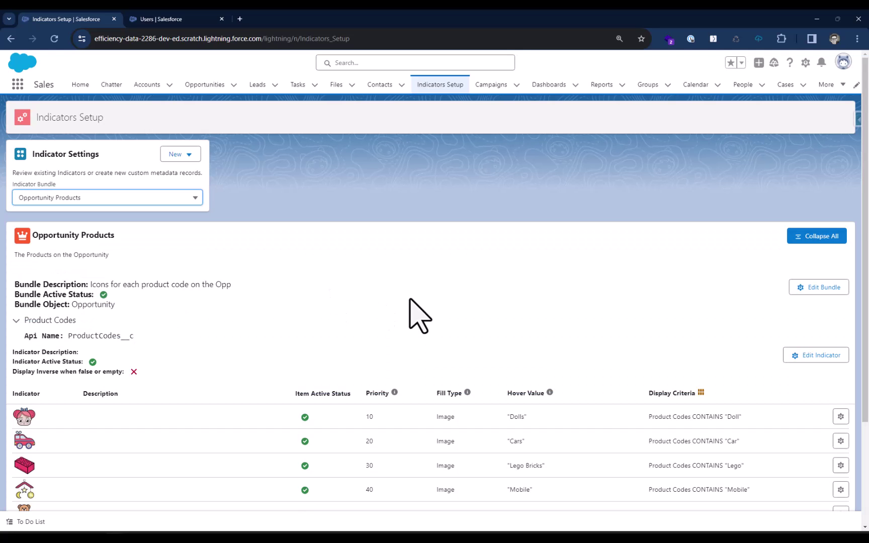
scroll(419, 314, down, 1)
scroll(324, 240, up, 1)
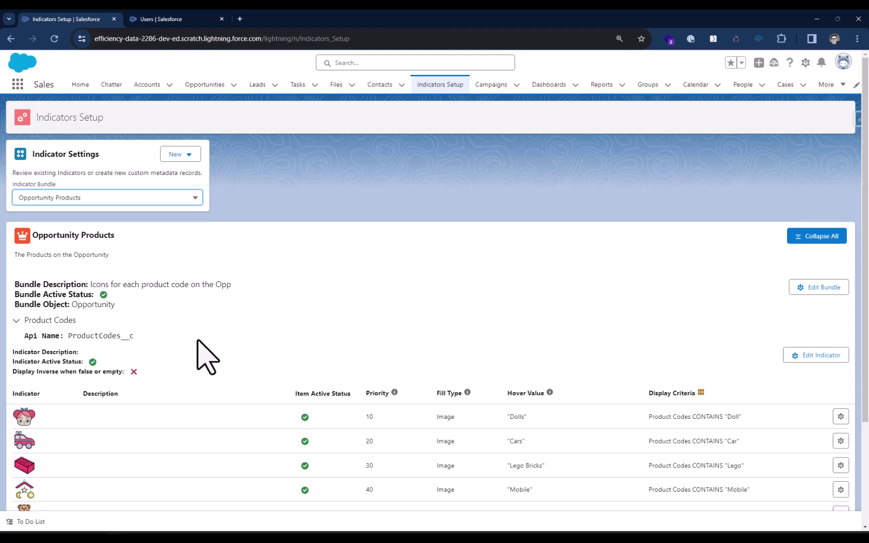
scroll(610, 370, down, 4)
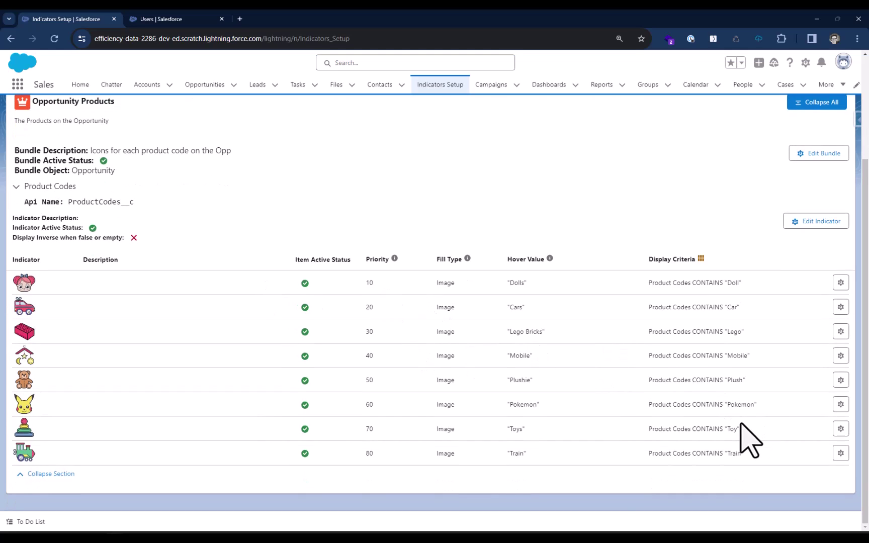
scroll(747, 432, up, 4)
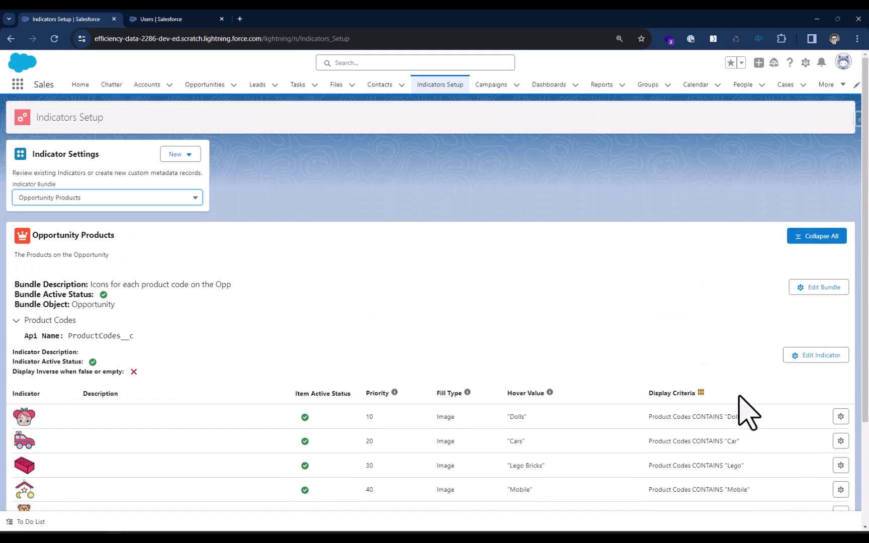
click(806, 356)
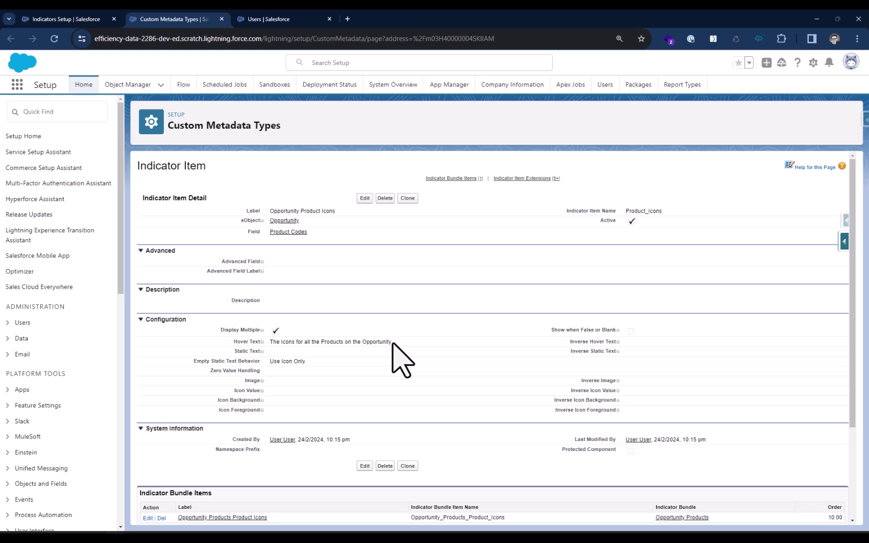
- Expand the Indicator Item Extensions list to show all eight, Doll through Train, priorities 10–80
scroll(393, 344, down, 1)
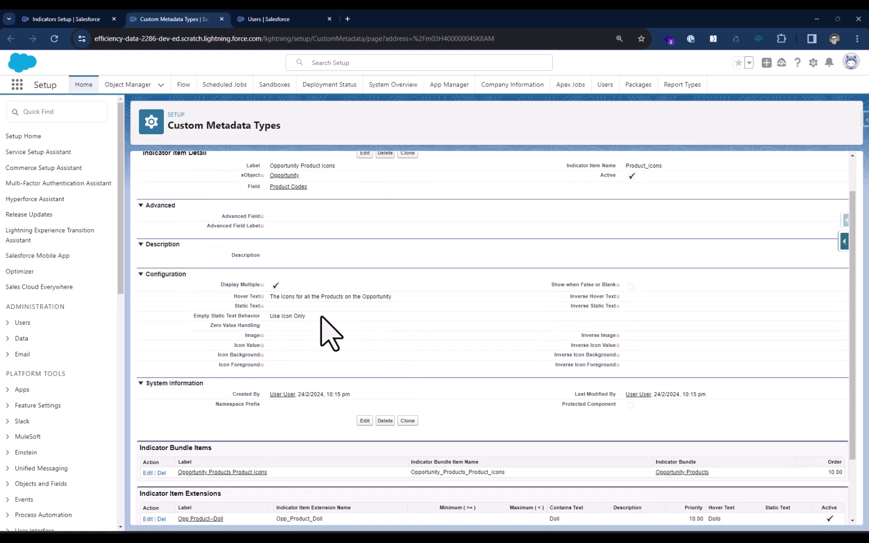
scroll(331, 335, down, 2)
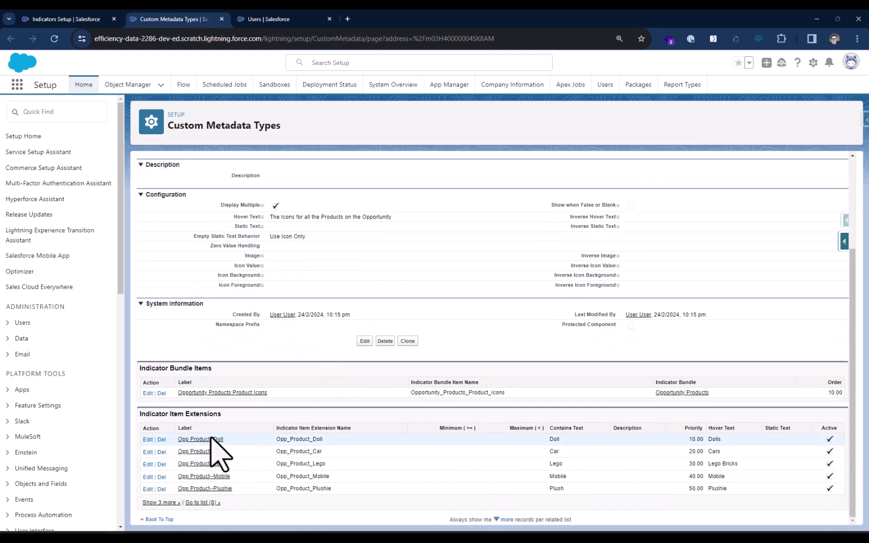
click(160, 504)
scroll(240, 495, down, 1)
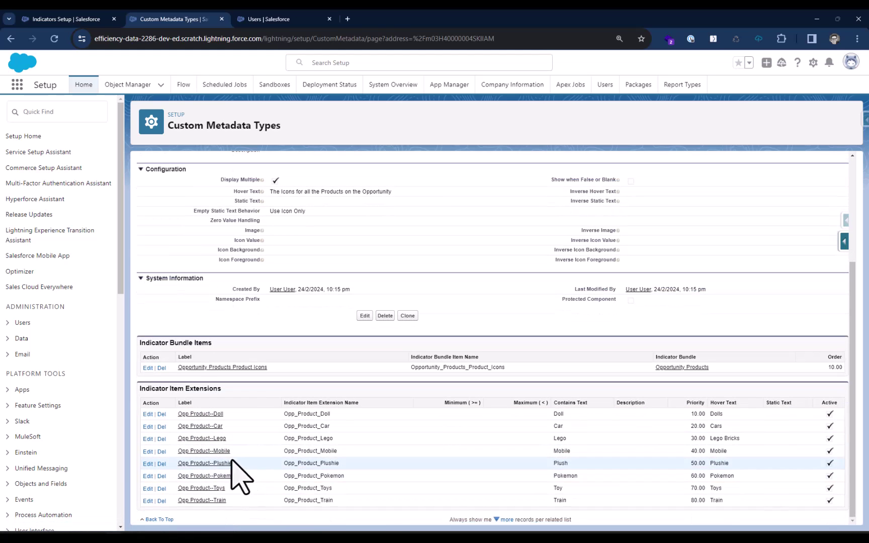
- Open the Opp Product--Doll extension and select its contains text Doll, hover text Dolls, and image URL
click(205, 415)
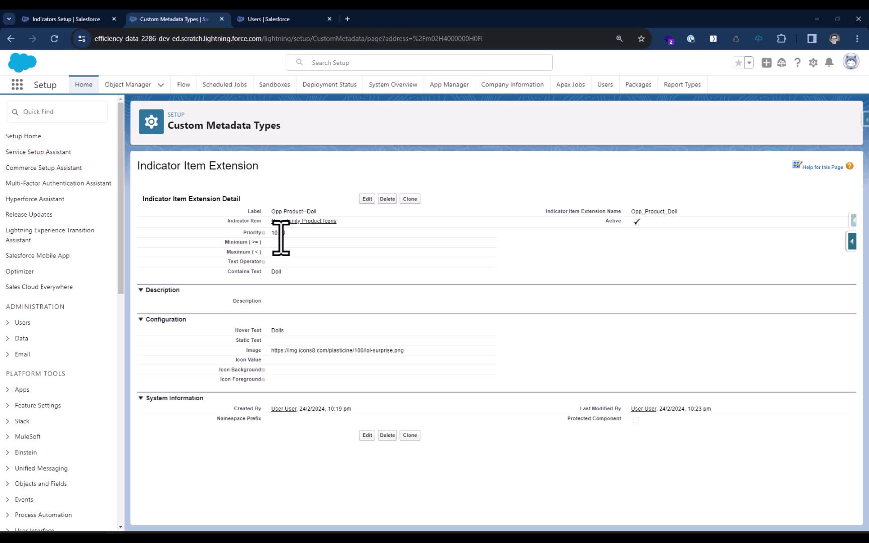
double_click(276, 272)
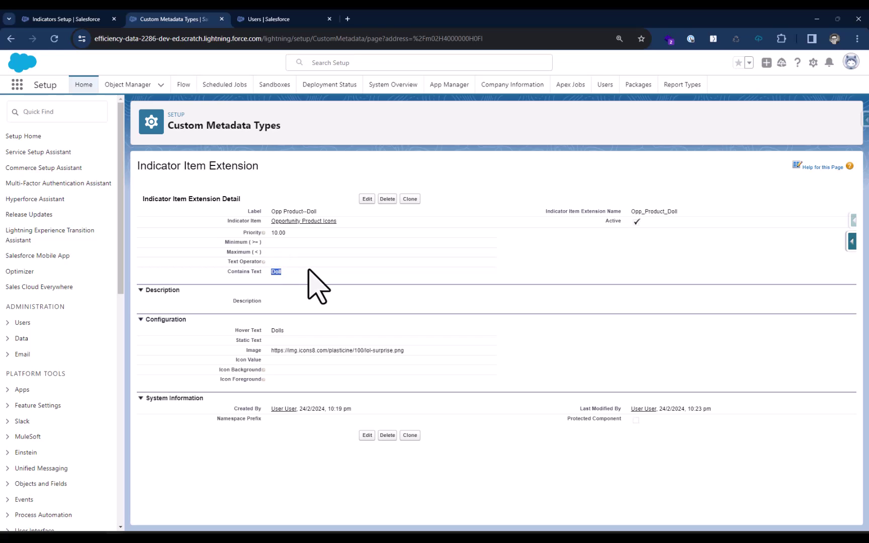
double_click(274, 331)
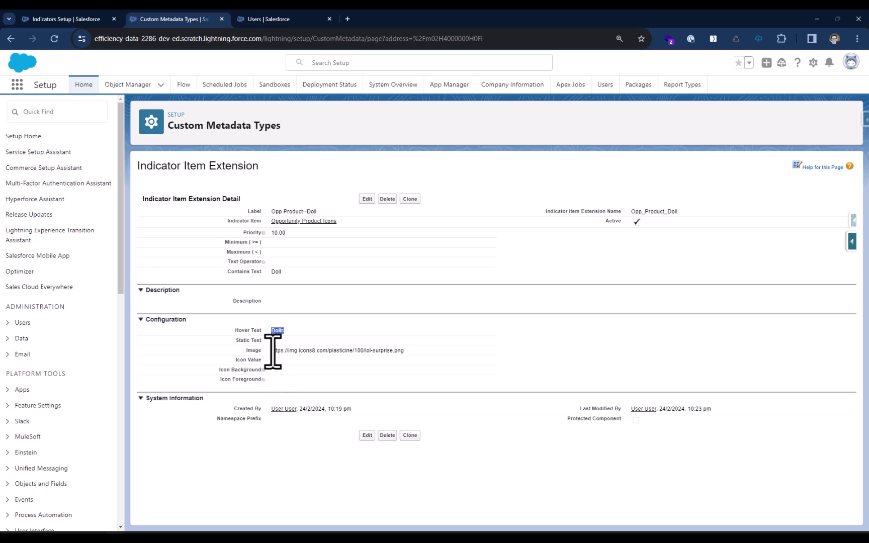
drag(272, 350, 406, 351)
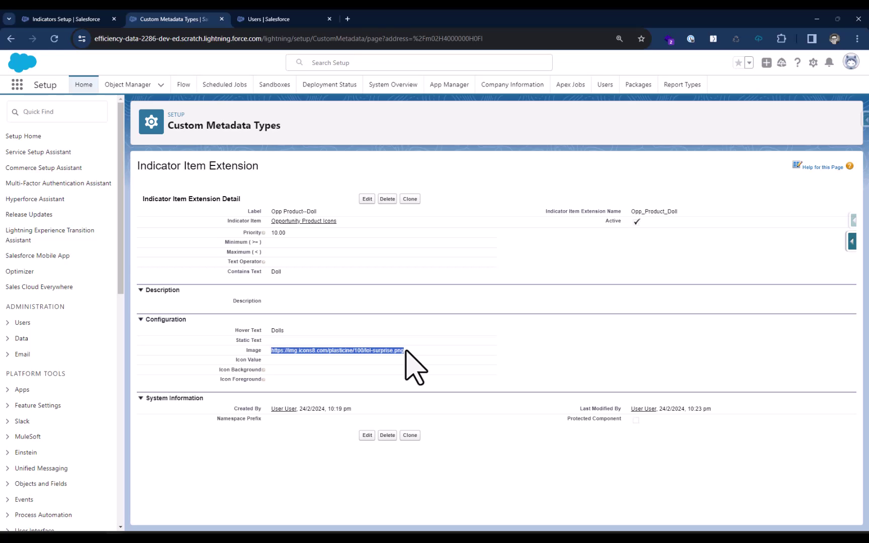
- Reveal all eight item extensions of Opportunity Product Icons and select the Lego contains-text value
click(304, 221)
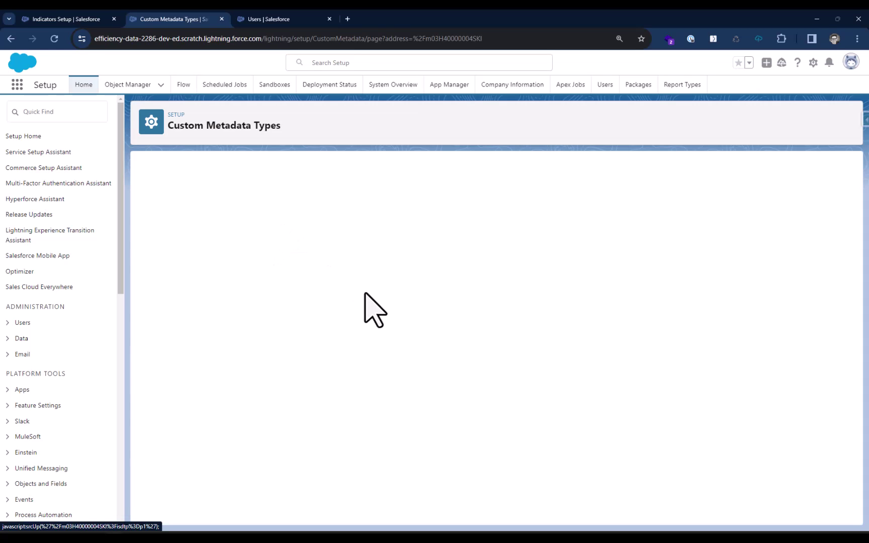
scroll(369, 310, down, 3)
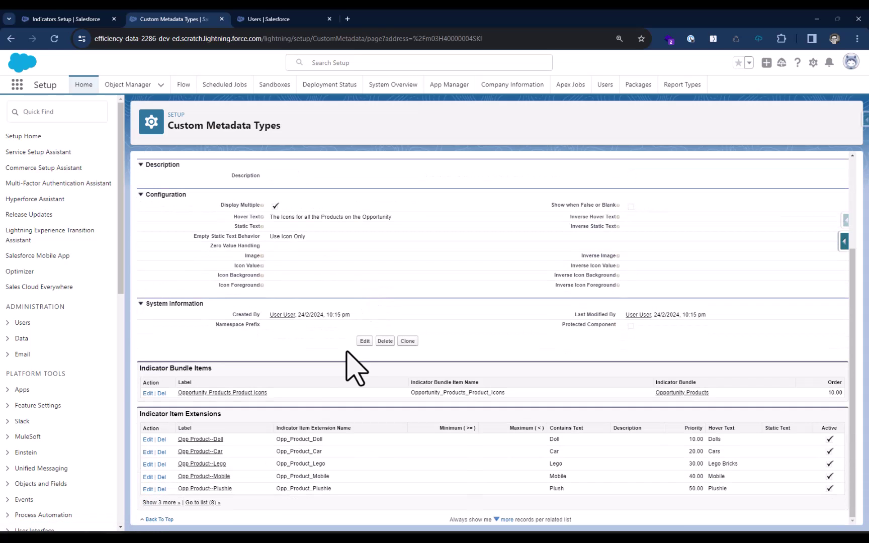
click(172, 503)
scroll(340, 304, down, 1)
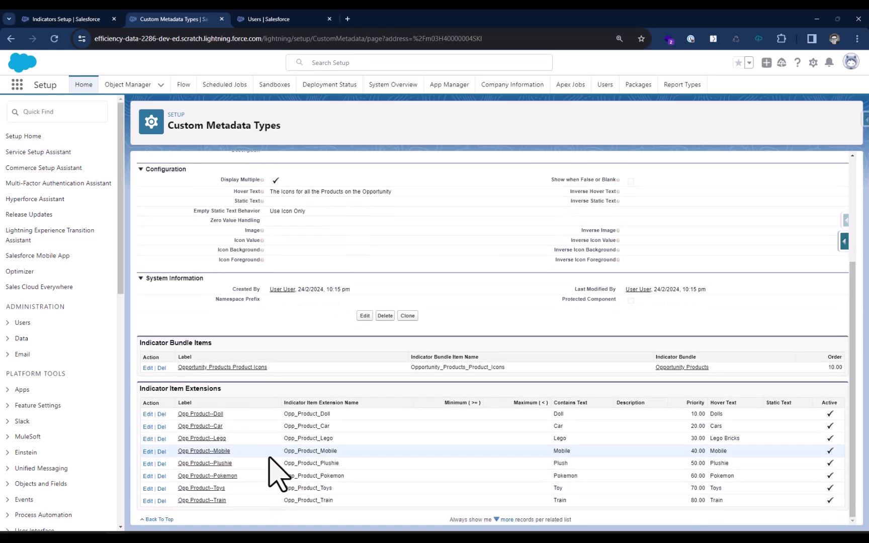
double_click(561, 439)
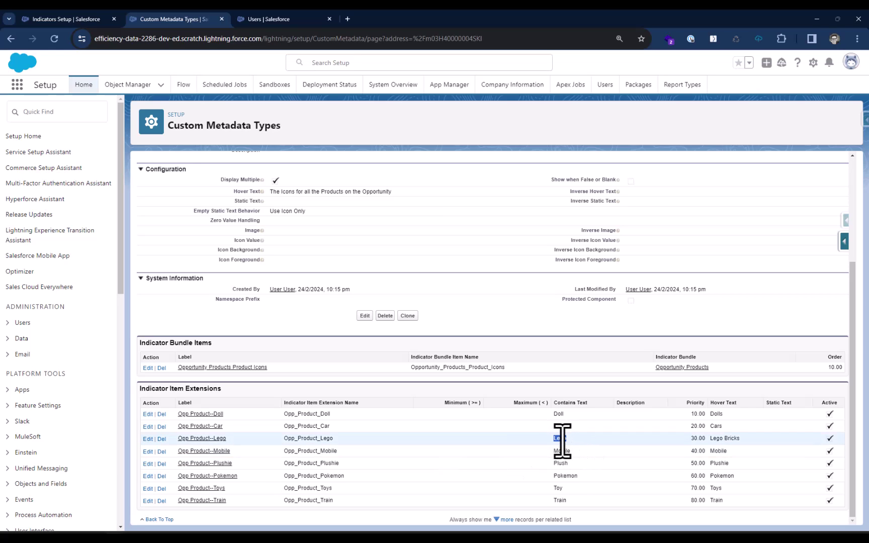
scroll(562, 440, up, 3)
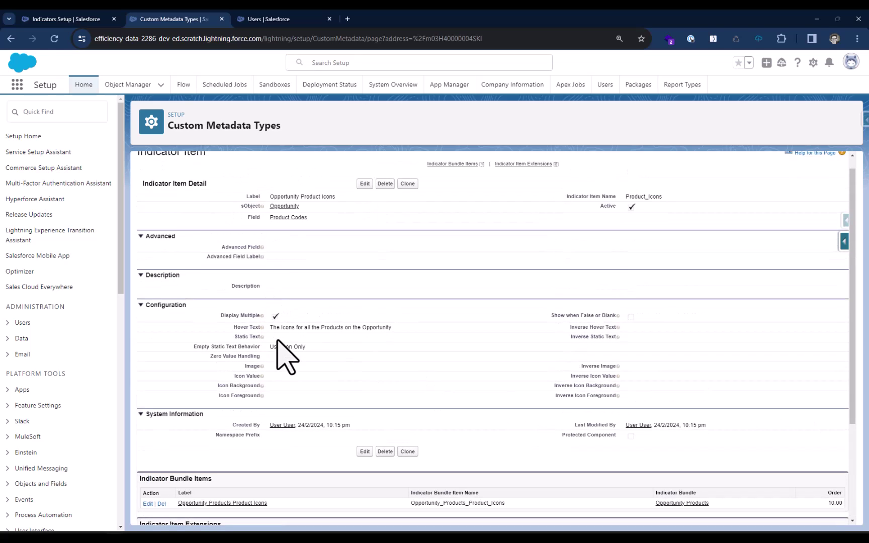
scroll(493, 423, down, 3)
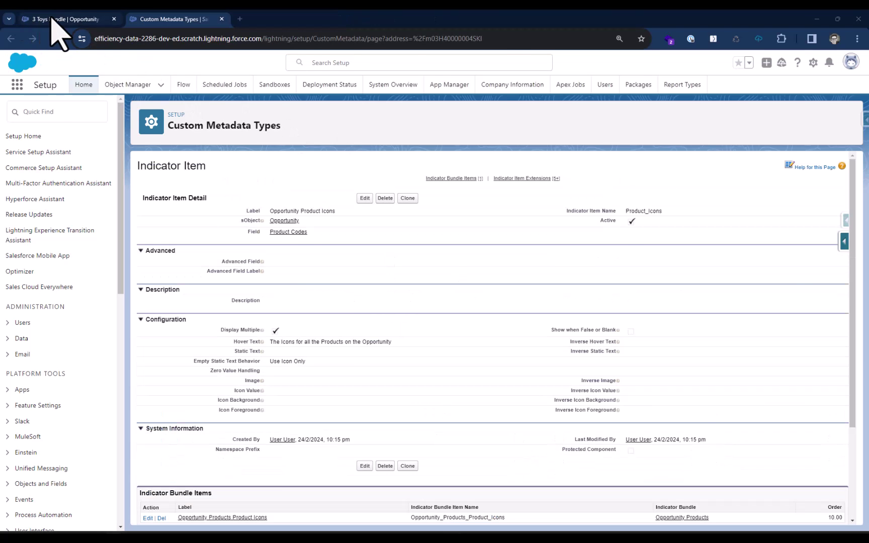
- Check that the 3 Toys Bundle Product Codes read Doll; Mobile; Pokemon, matching its three icons
click(56, 19)
scroll(178, 349, up, 4)
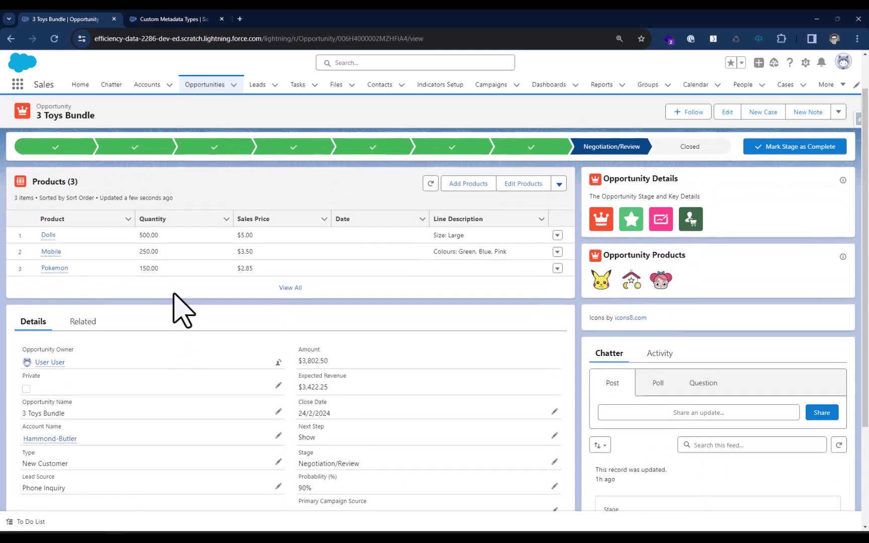
scroll(159, 397, down, 4)
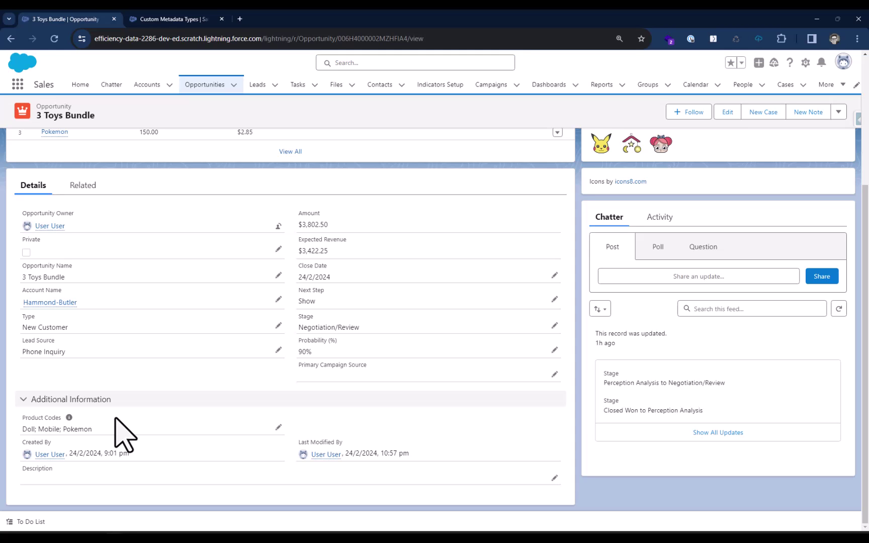
scroll(131, 430, up, 1)
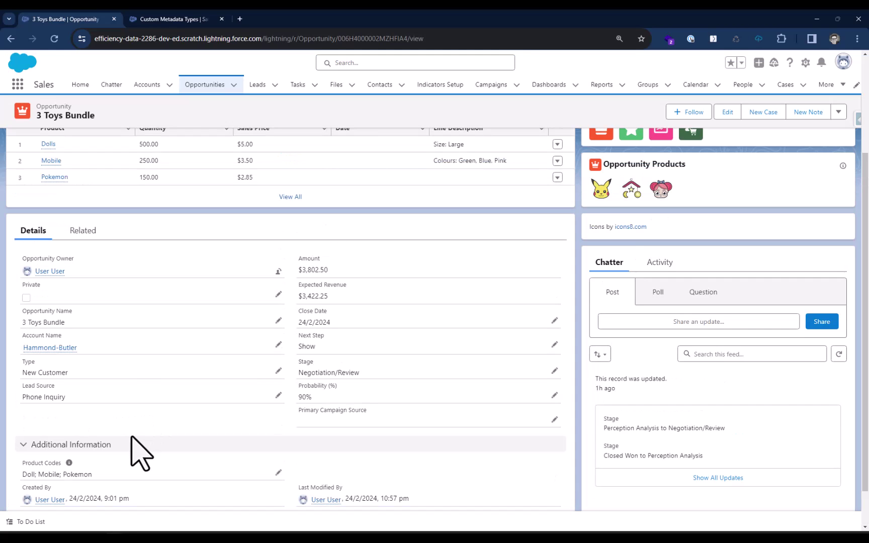
click(179, 19)
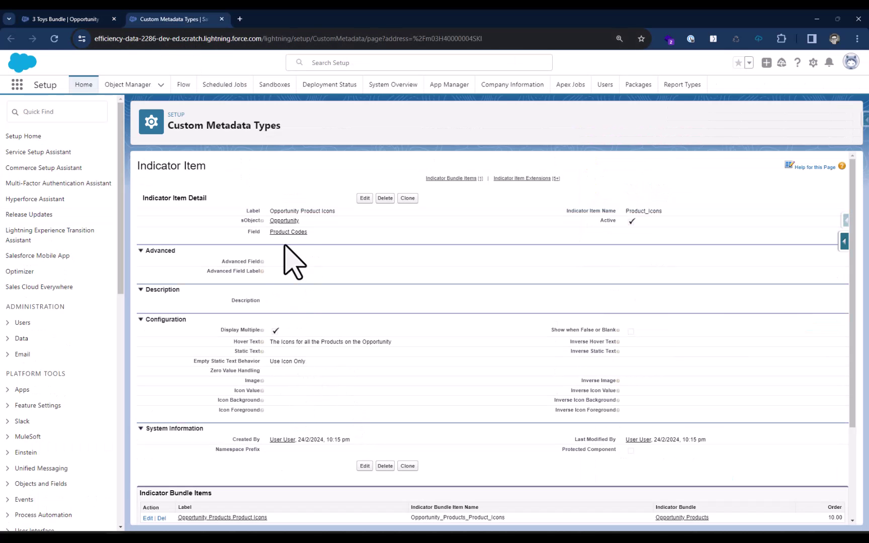
scroll(288, 251, down, 1)
scroll(304, 197, up, 1)
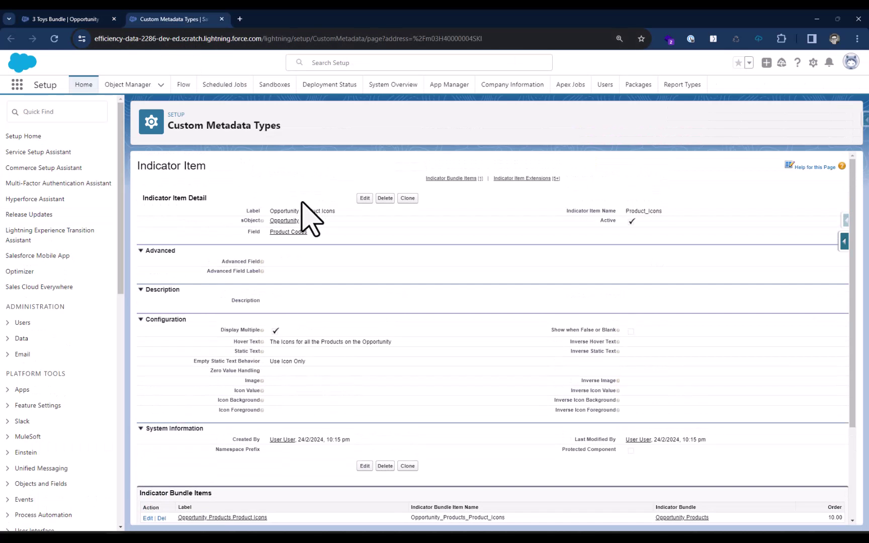
scroll(304, 252, down, 3)
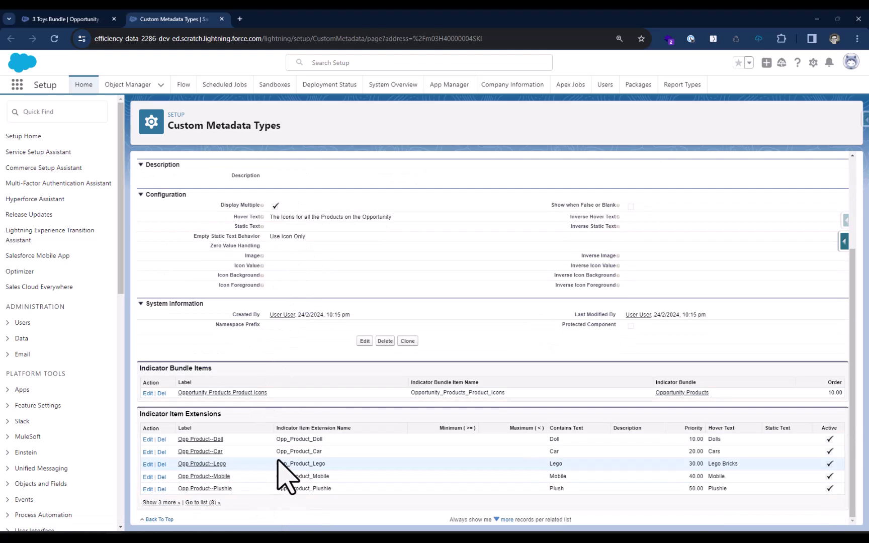
click(50, 20)
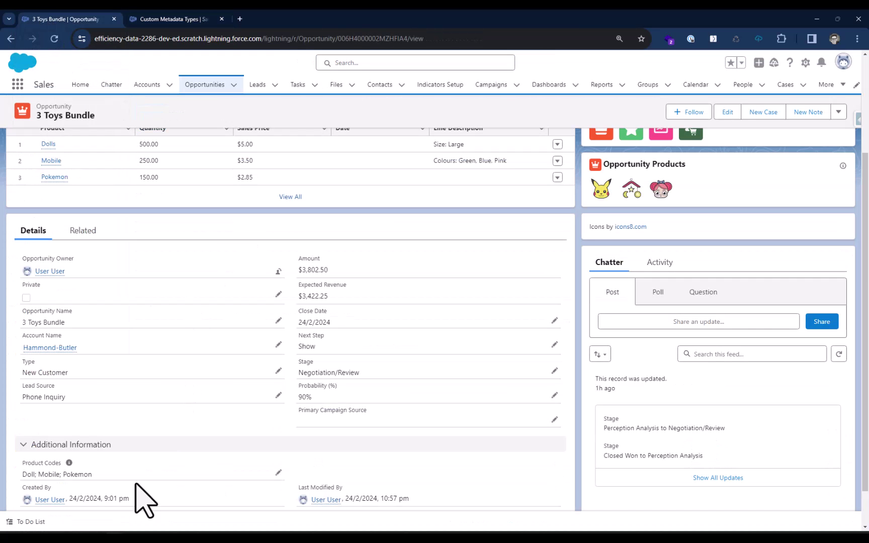
- Open the Toys Mega Bundle opportunity from recently viewed and check its Product Codes field
scroll(121, 457, up, 5)
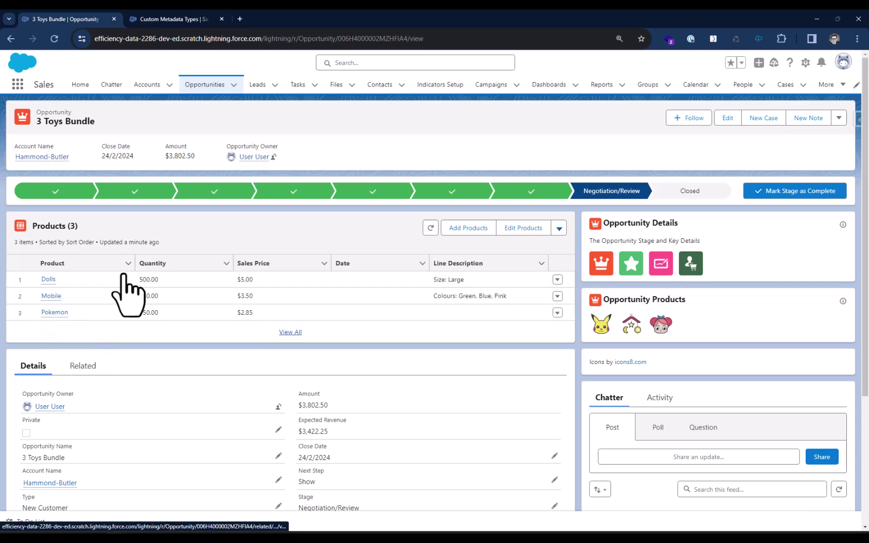
click(210, 85)
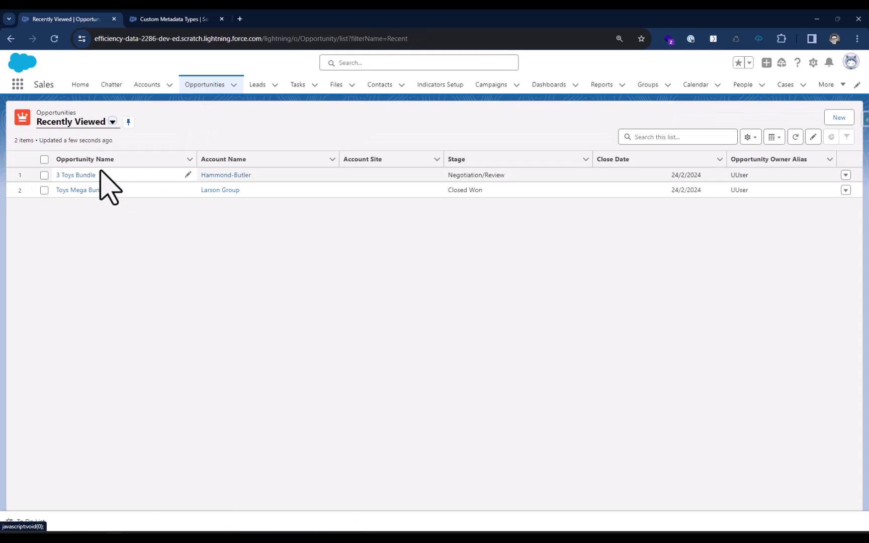
click(76, 191)
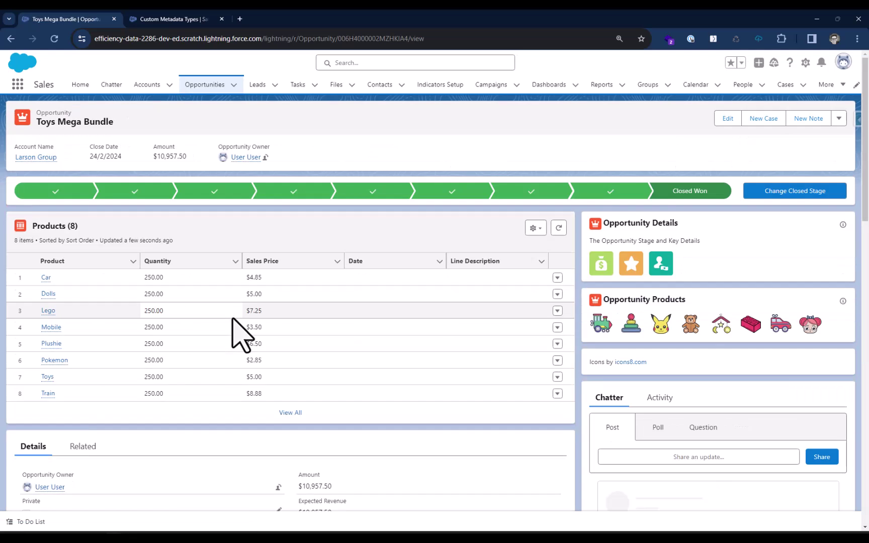
scroll(232, 334, down, 5)
scroll(230, 333, down, 1)
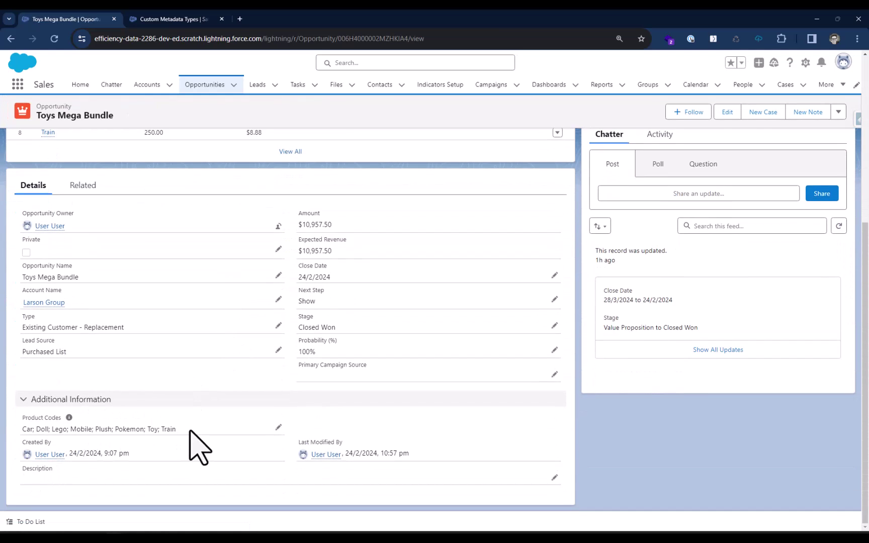
scroll(196, 446, up, 4)
scroll(198, 446, up, 2)
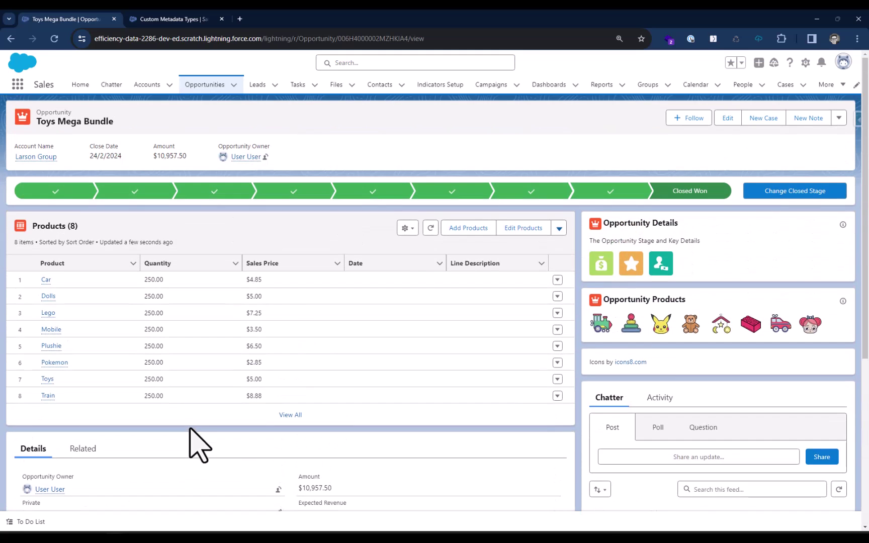
- Open Manage Lookup Rollup Summaries from the More menu in a new browser tab
click(832, 86)
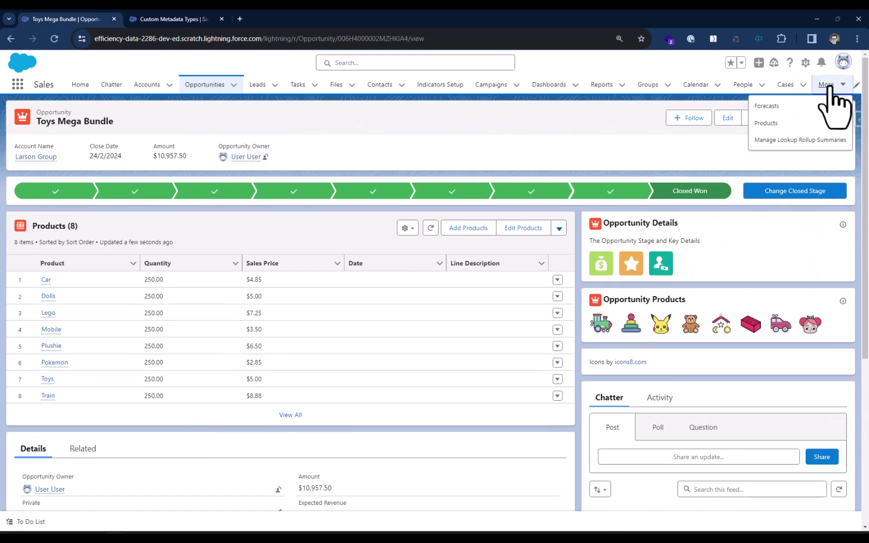
right_click(792, 142)
click(714, 151)
- Load and review the Product Codes to Opp rollup definition, then return to Toys Mega Bundle
click(181, 20)
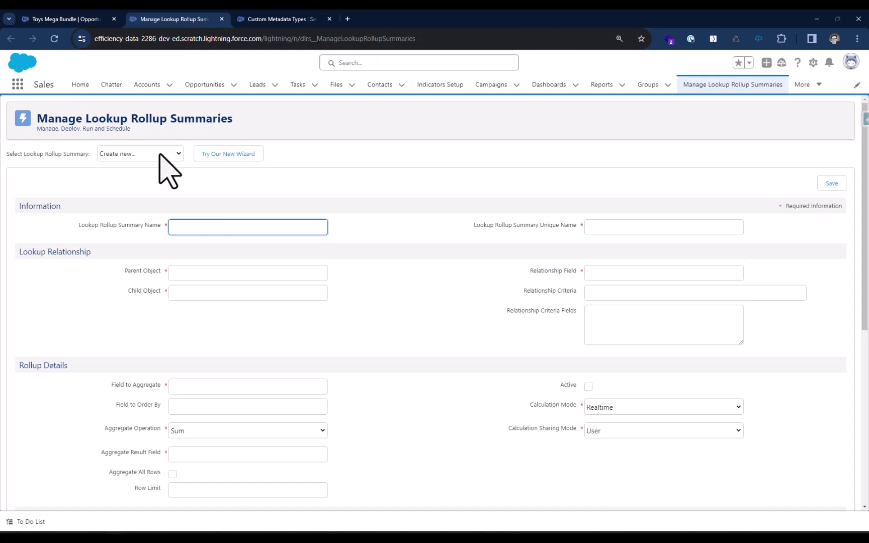
click(159, 154)
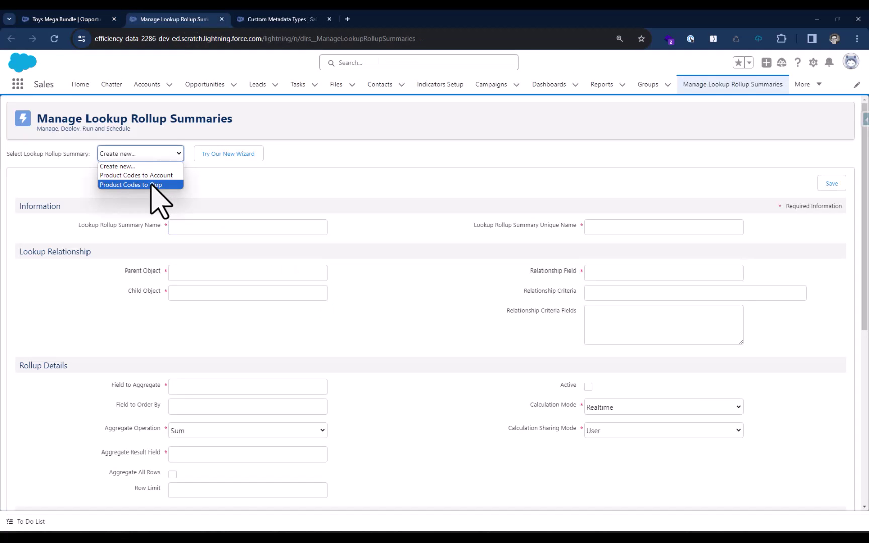
click(151, 185)
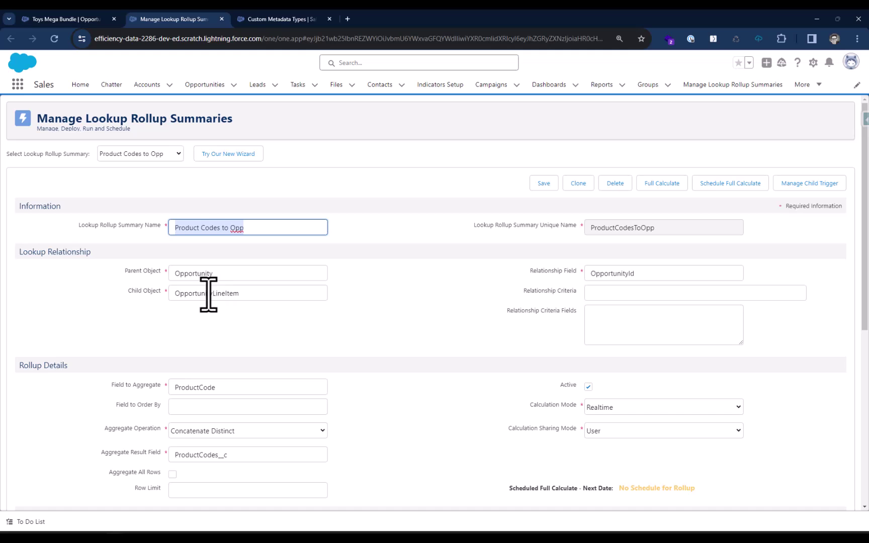
scroll(275, 275, down, 1)
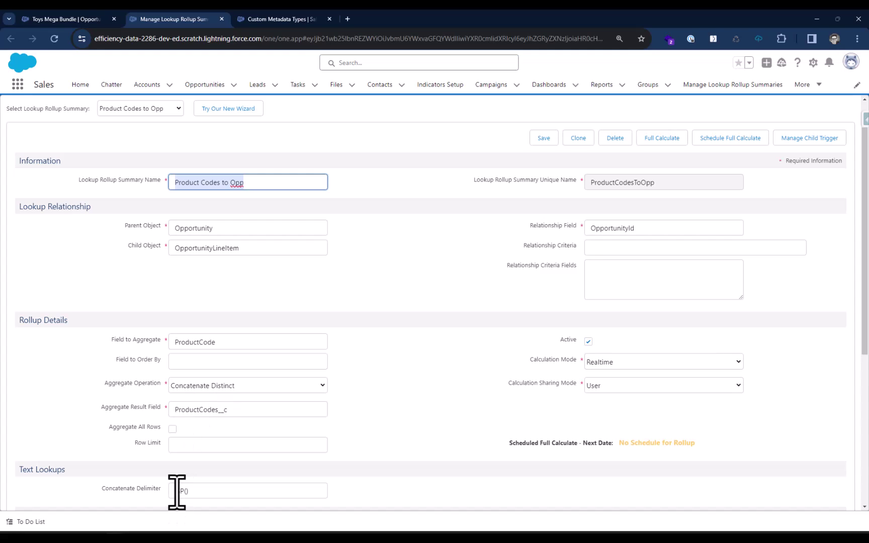
scroll(231, 490, down, 1)
scroll(236, 490, down, 1)
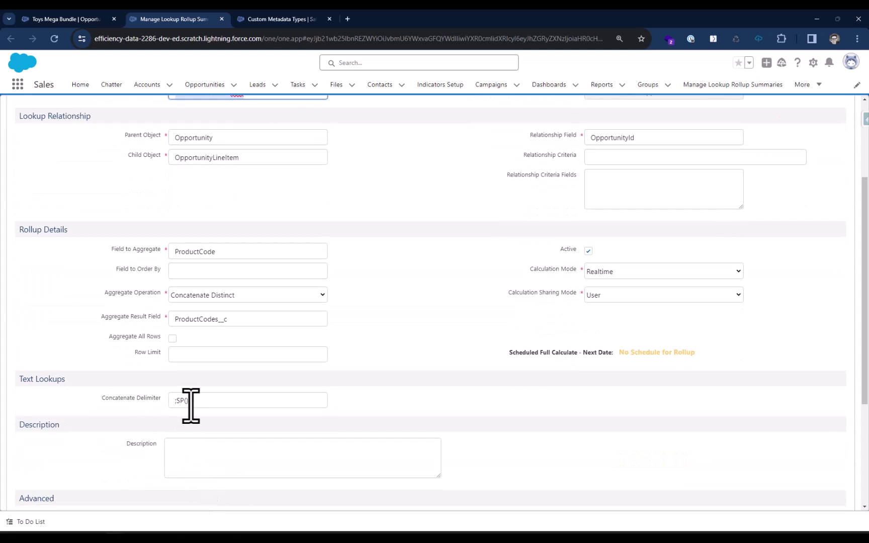
scroll(520, 412, up, 2)
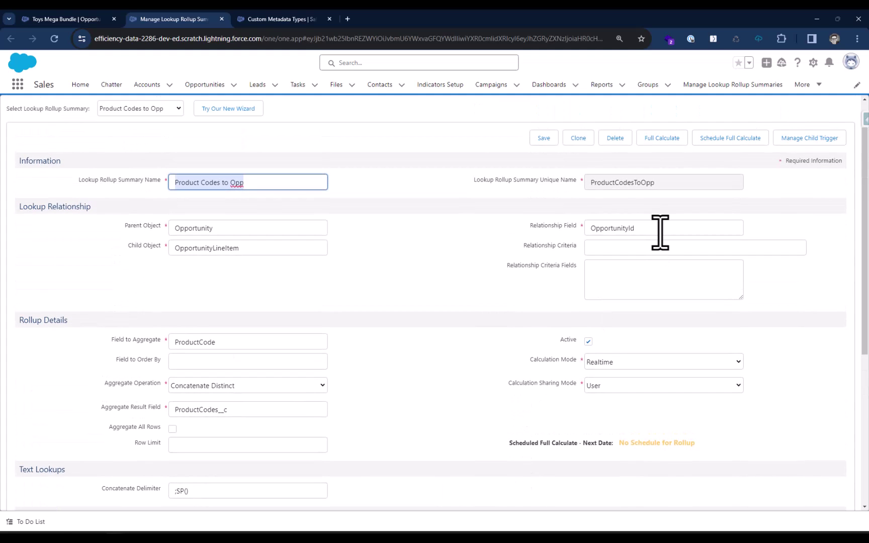
click(83, 18)
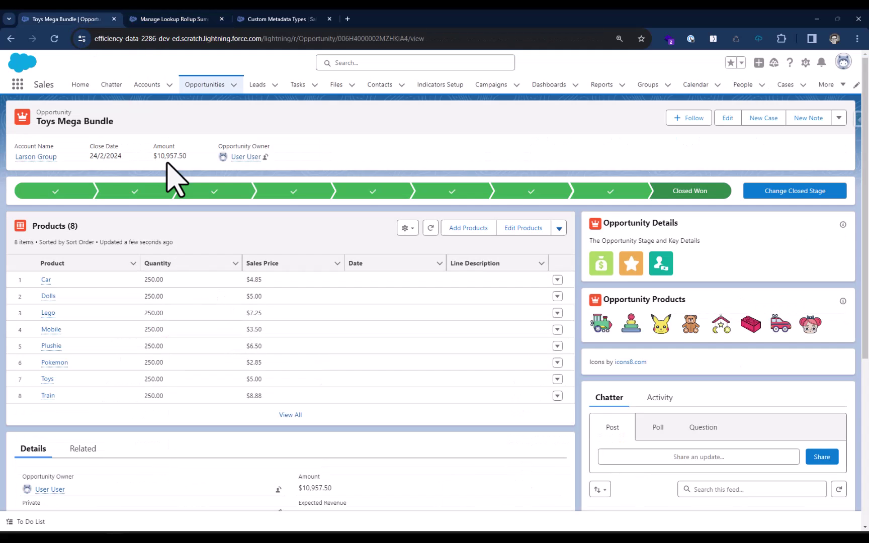
- Open the 3 Toys Bundle opportunity and choose Plushie in Add Products
click(205, 85)
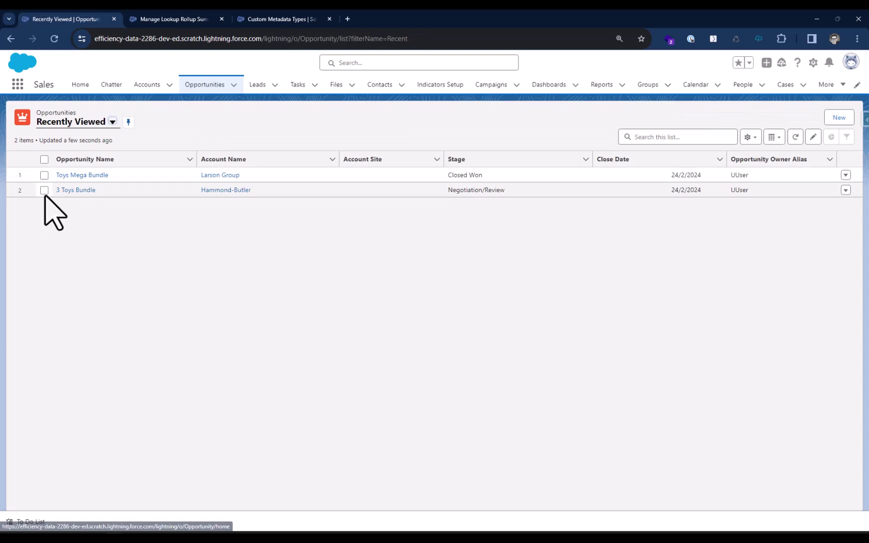
click(75, 194)
click(471, 229)
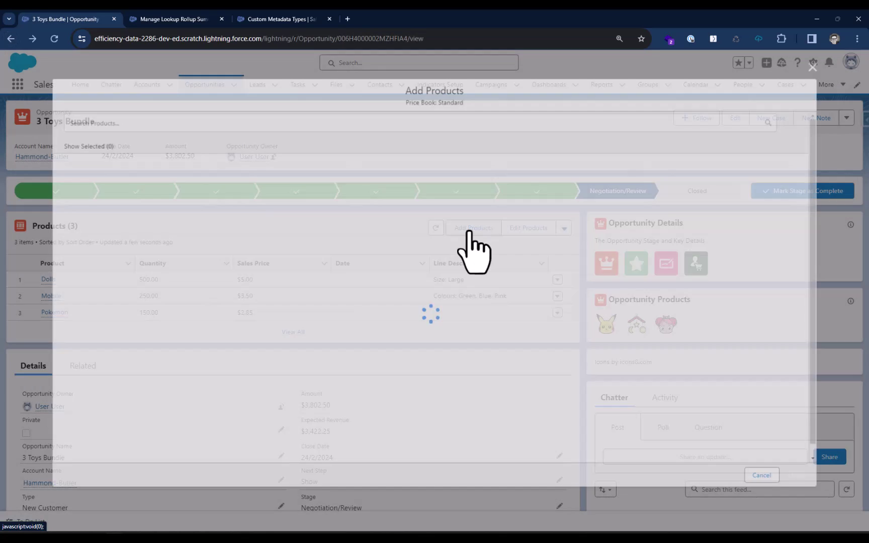
click(68, 226)
click(807, 480)
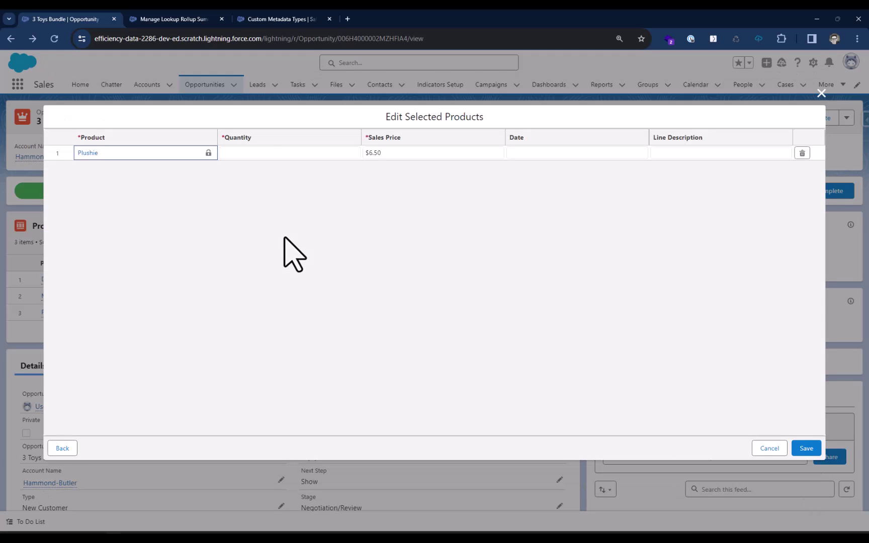
- Set the Plushie quantity to 200 and save the new line item
click(254, 154)
text(200)
click(336, 239)
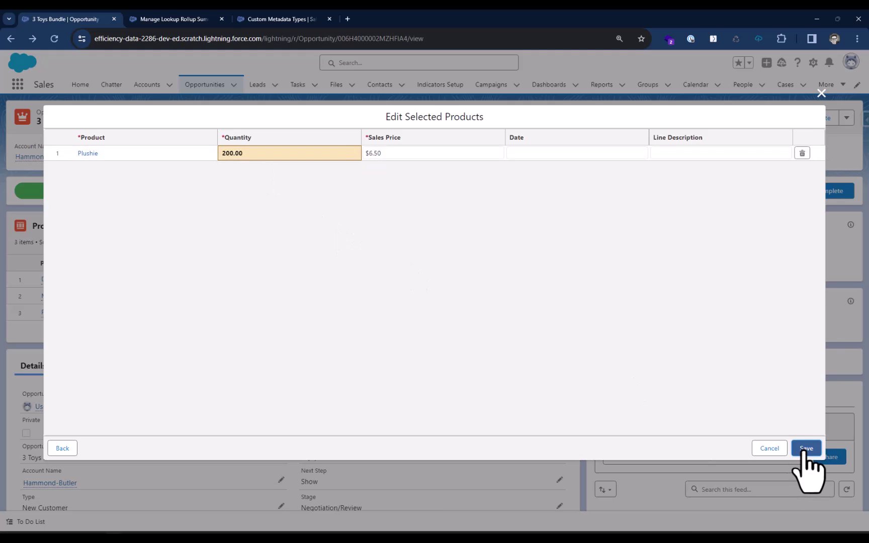
click(805, 449)
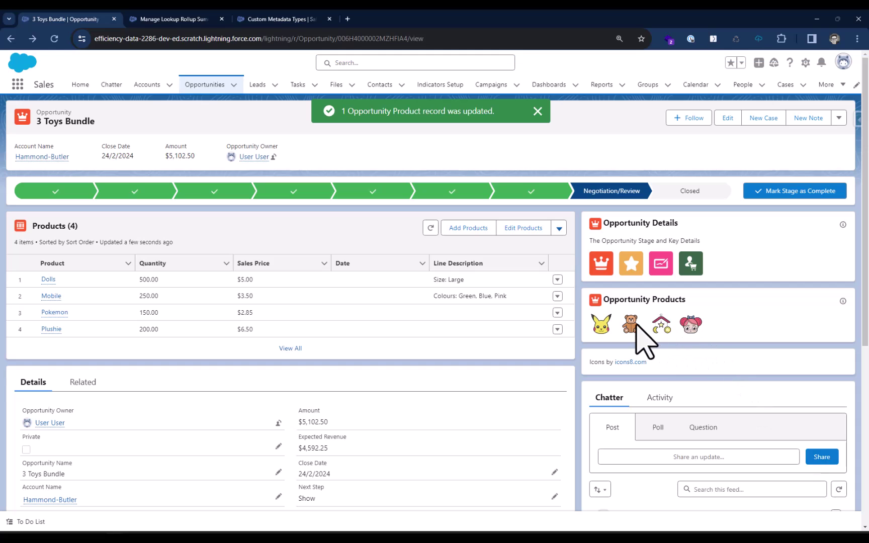
mouse_move(631, 259)
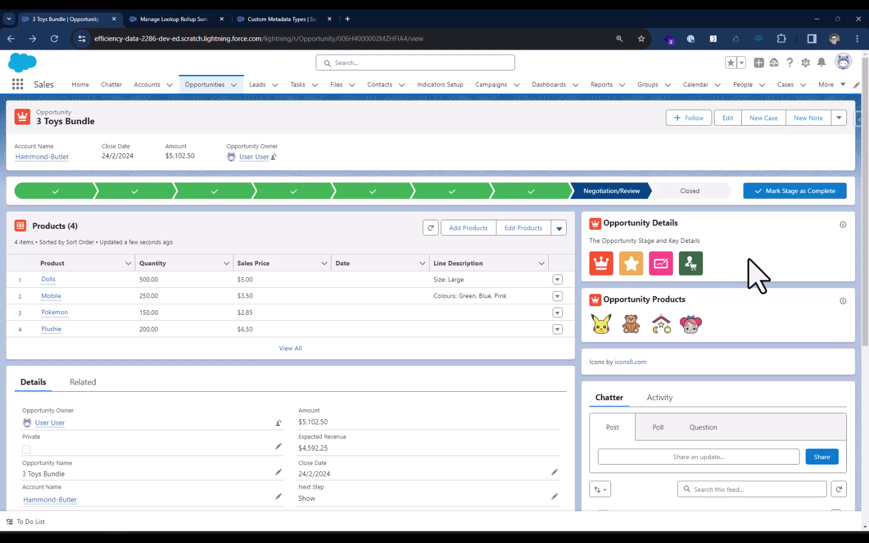
- Mark the 3 Toys Bundle stage as Closed Won and open its Hammond-Butler account
click(773, 193)
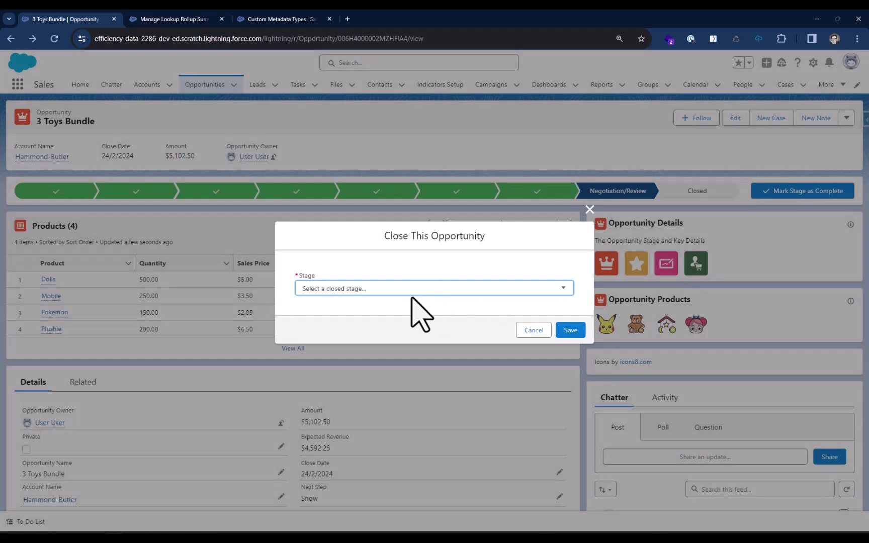
click(409, 289)
click(408, 318)
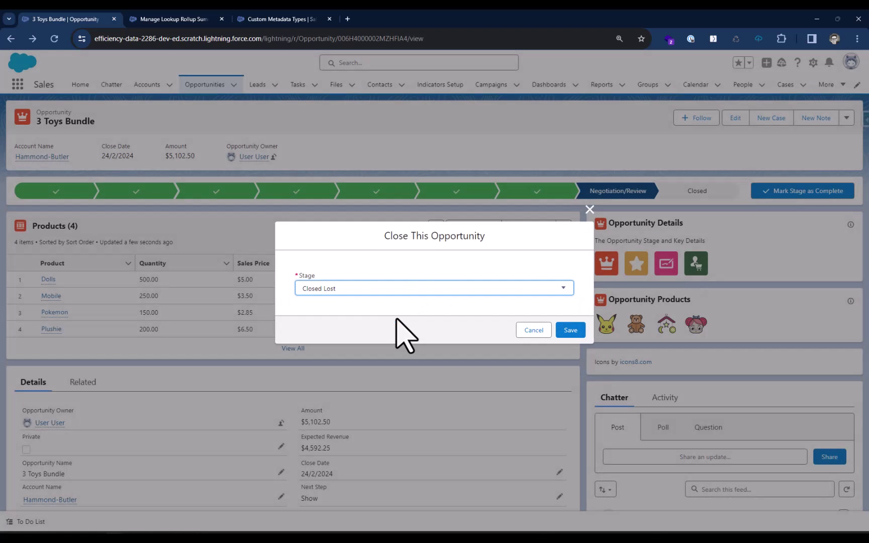
click(405, 291)
click(405, 319)
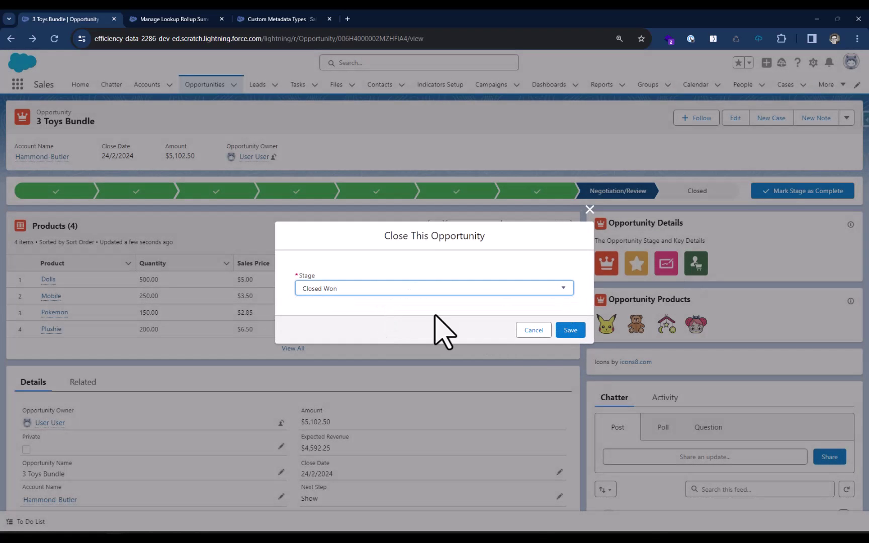
click(571, 331)
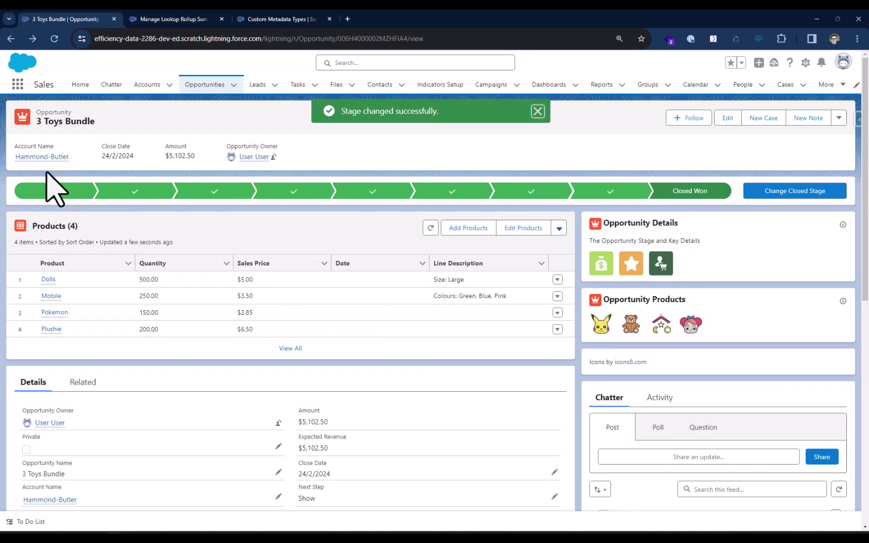
click(43, 156)
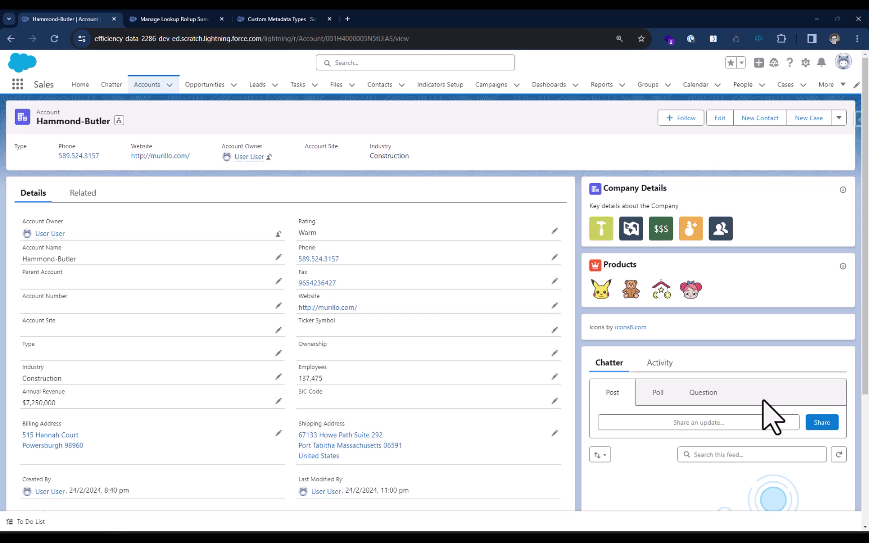
- Go back to 3 Toys Bundle and view Product Codes Doll; Pokemon; Plush; Mobile without saving edits
click(11, 40)
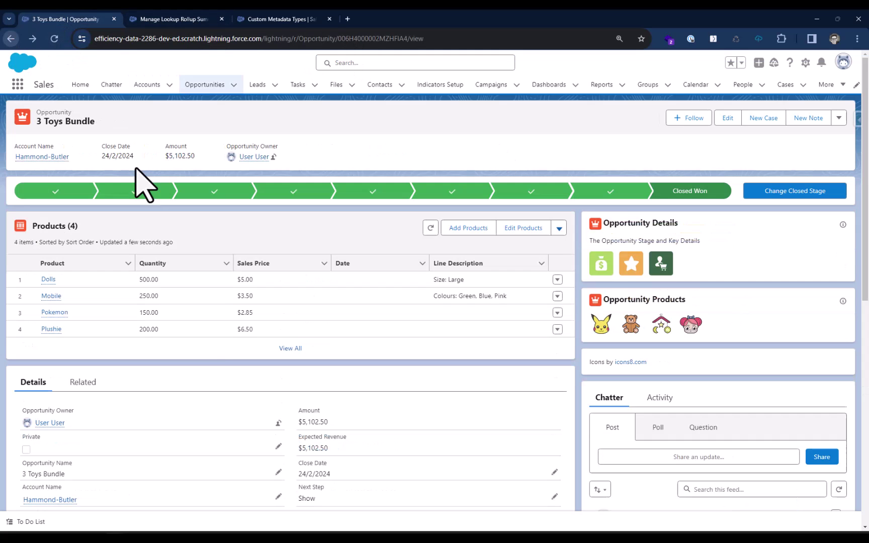
scroll(197, 369, down, 5)
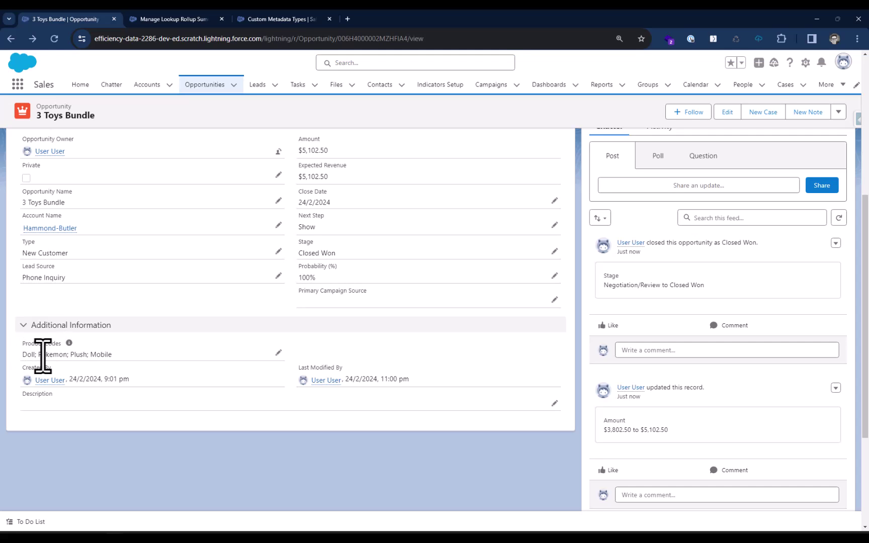
double_click(97, 355)
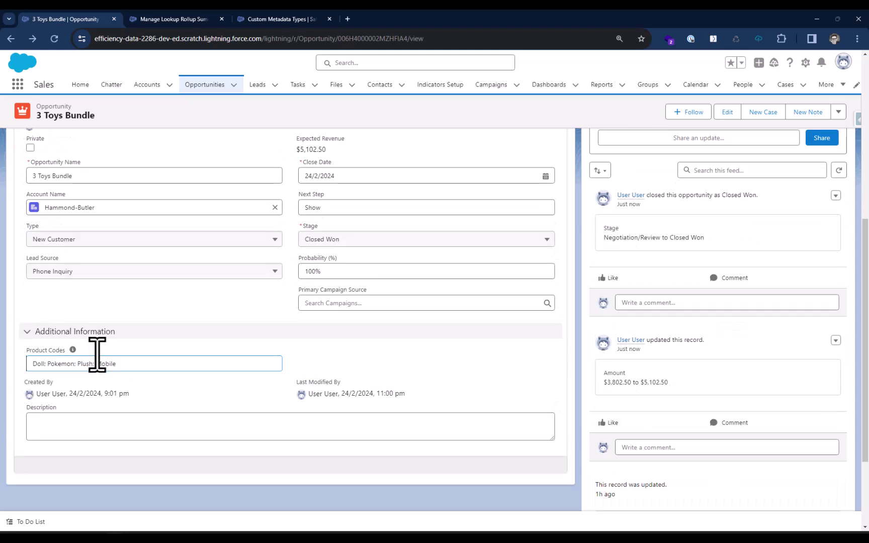
click(271, 473)
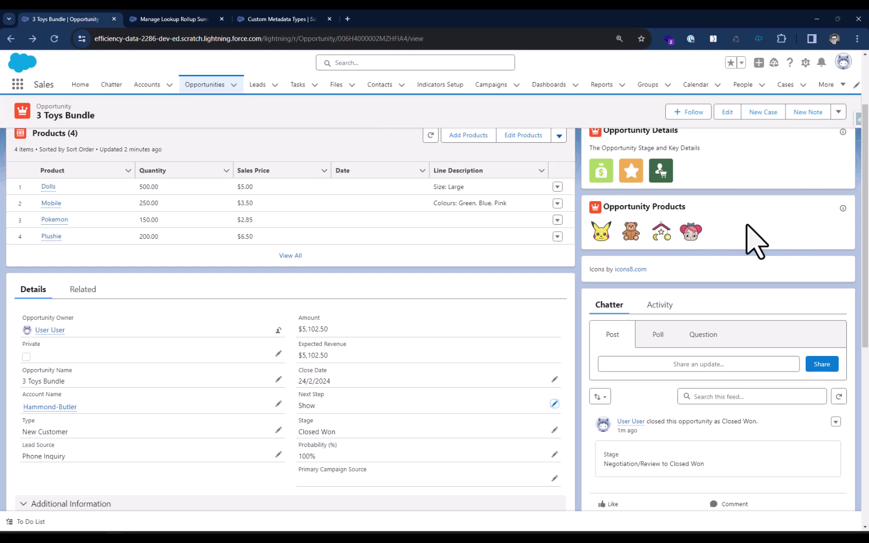
- Switch recently viewed opportunities to Split View and open 3 Toys Bundle, then Toys Mega Bundle
click(218, 87)
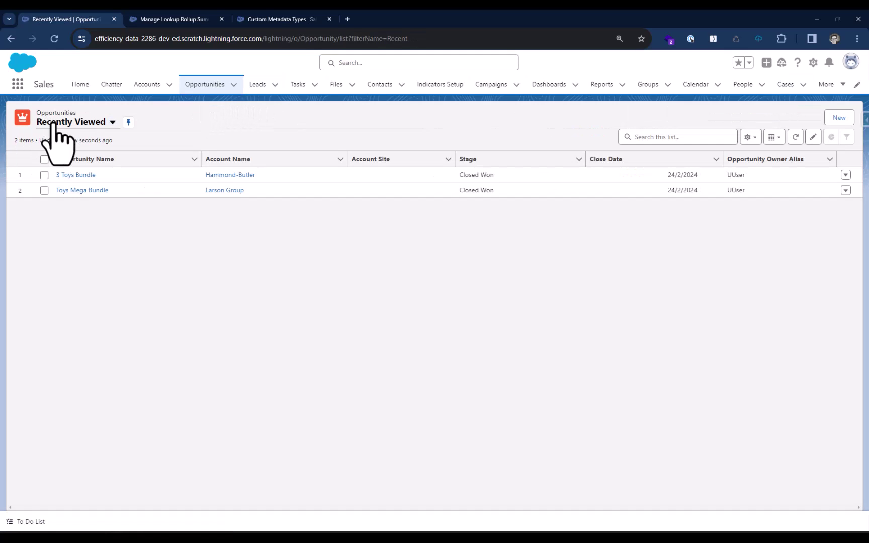
click(59, 122)
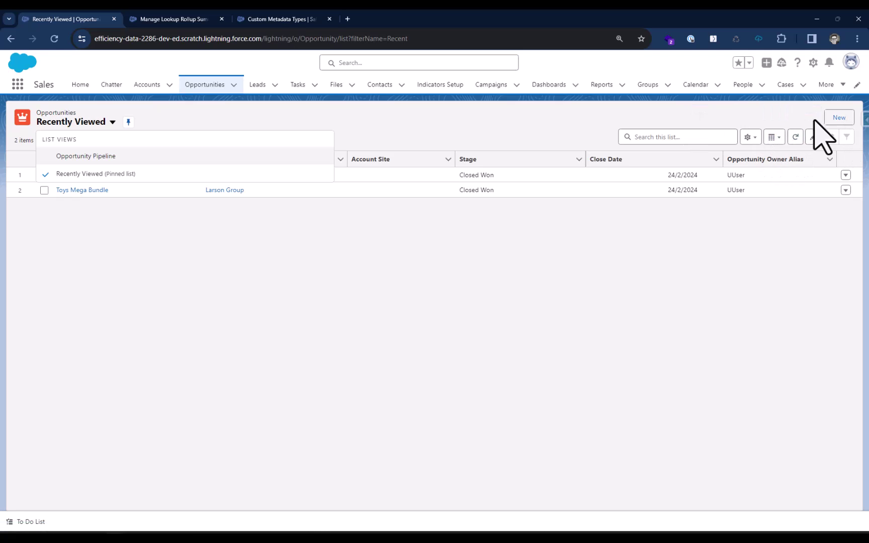
click(749, 136)
click(750, 136)
click(771, 138)
click(792, 211)
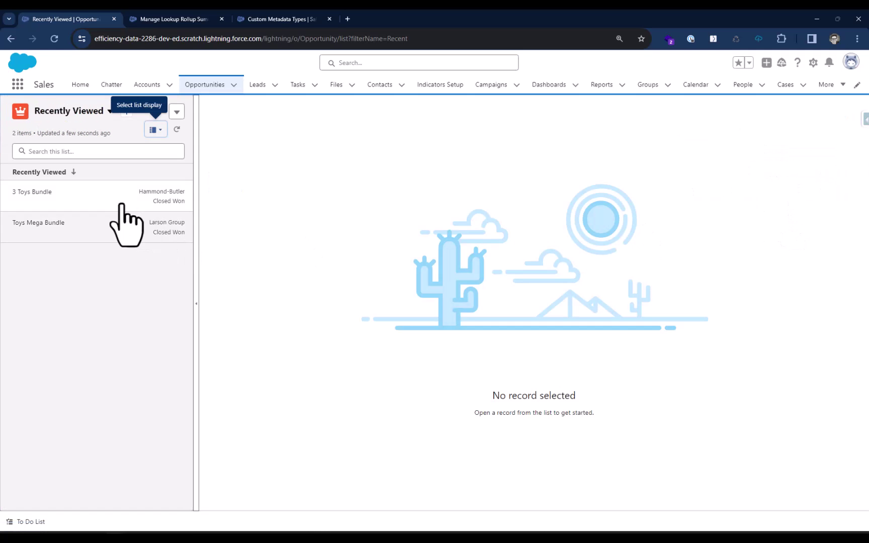
click(120, 198)
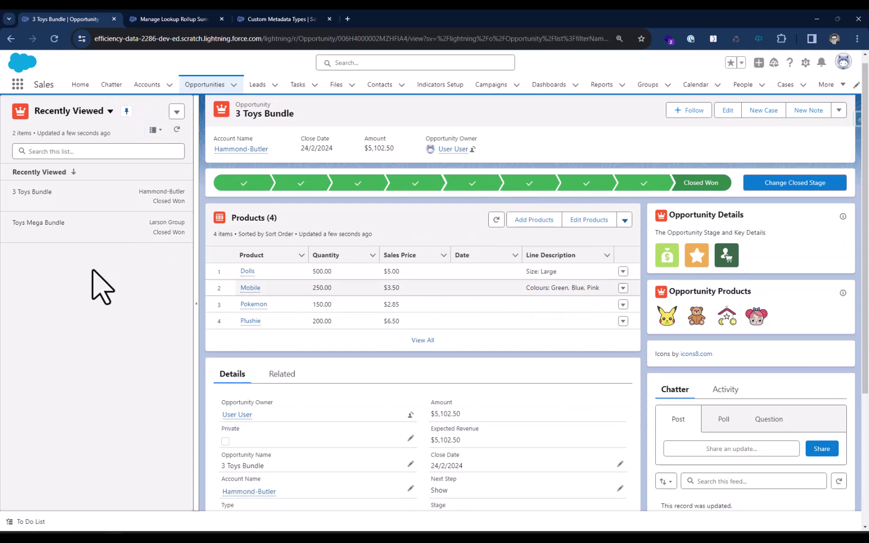
click(89, 222)
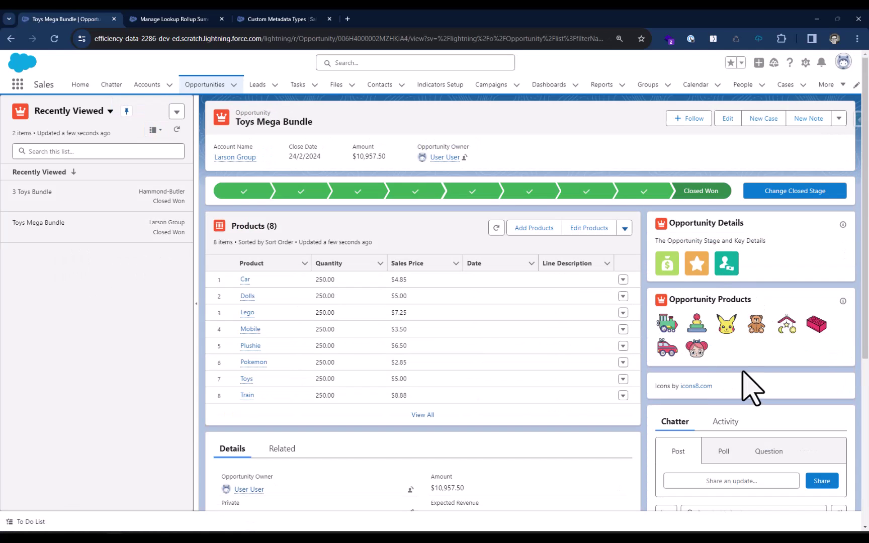